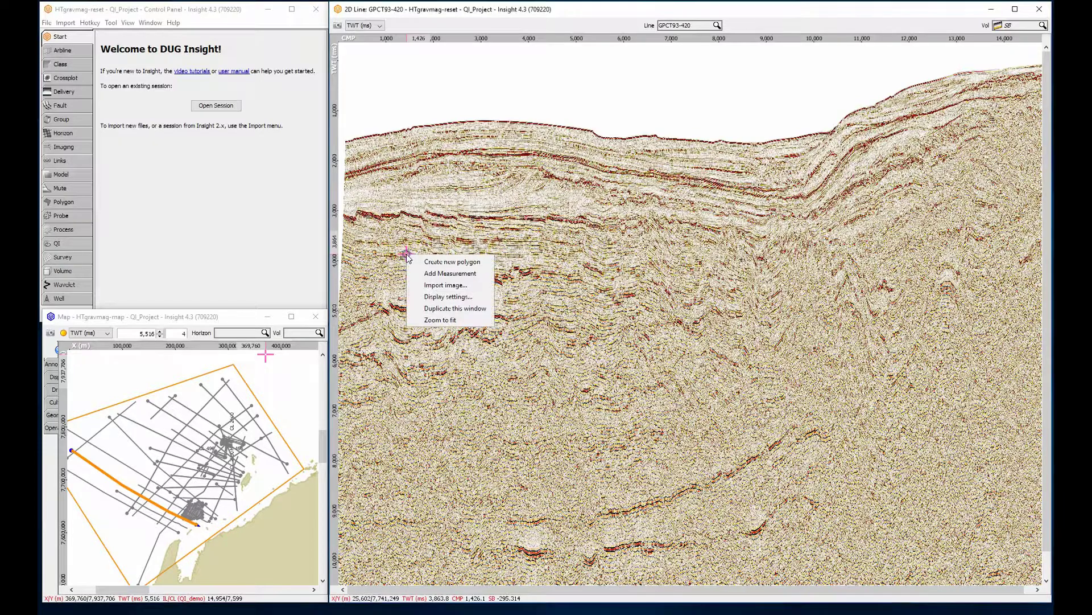
# Show the headers graph for the 2D line and add the 17 ep: DUG Shotpoint Number header to it
pyautogui.click(431, 296)
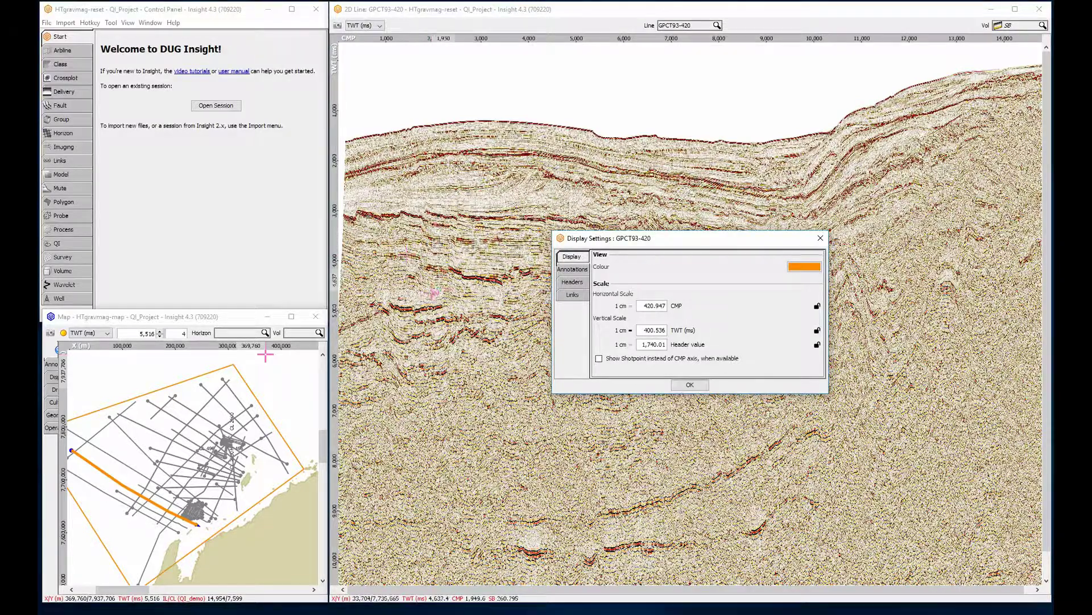
pyautogui.click(573, 282)
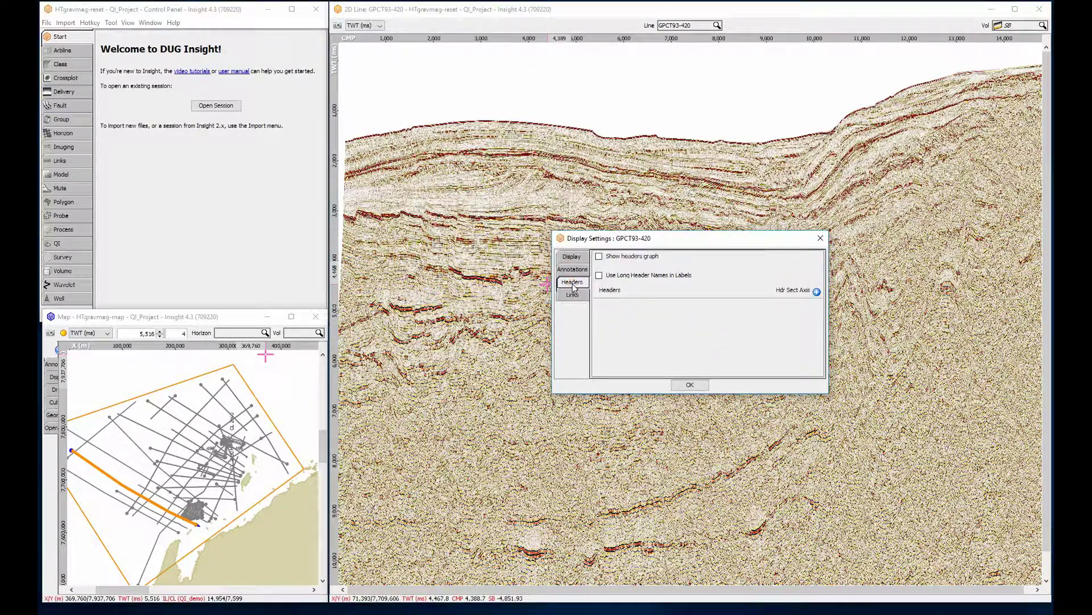
pyautogui.click(599, 257)
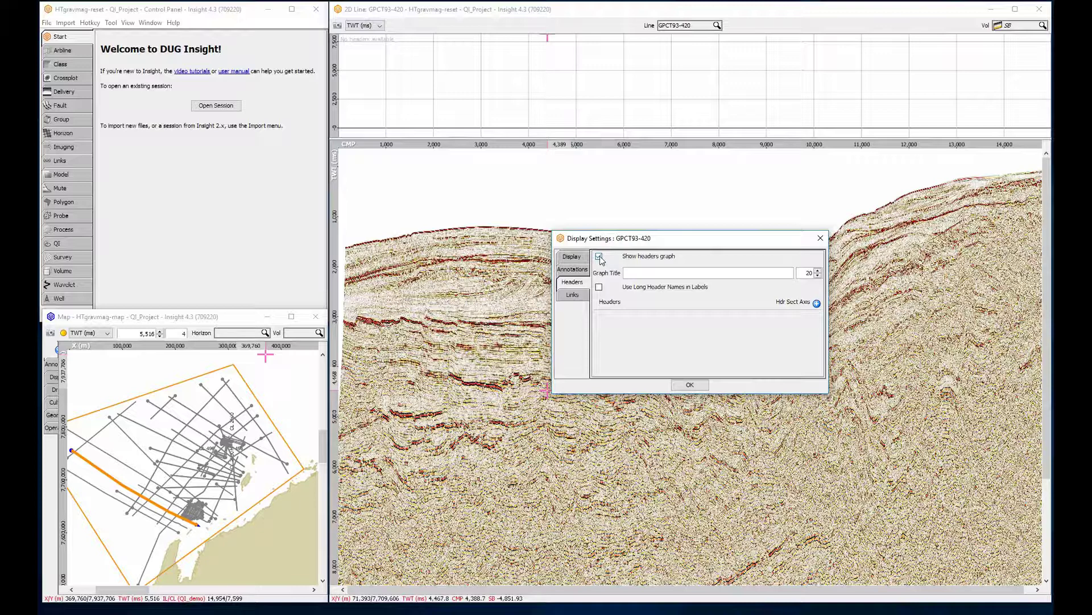
pyautogui.click(816, 303)
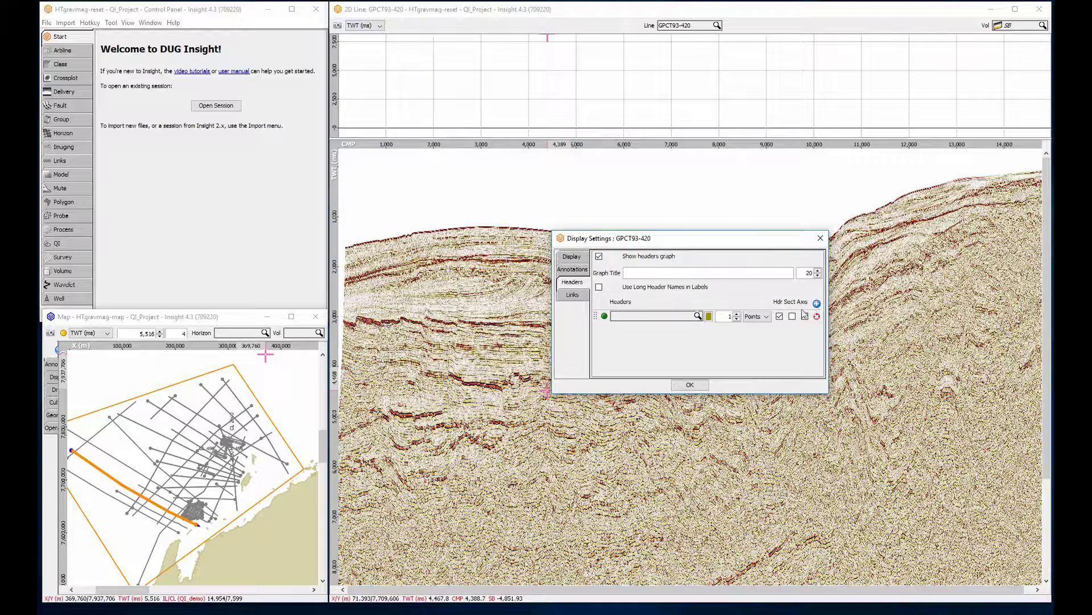
pyautogui.click(671, 317)
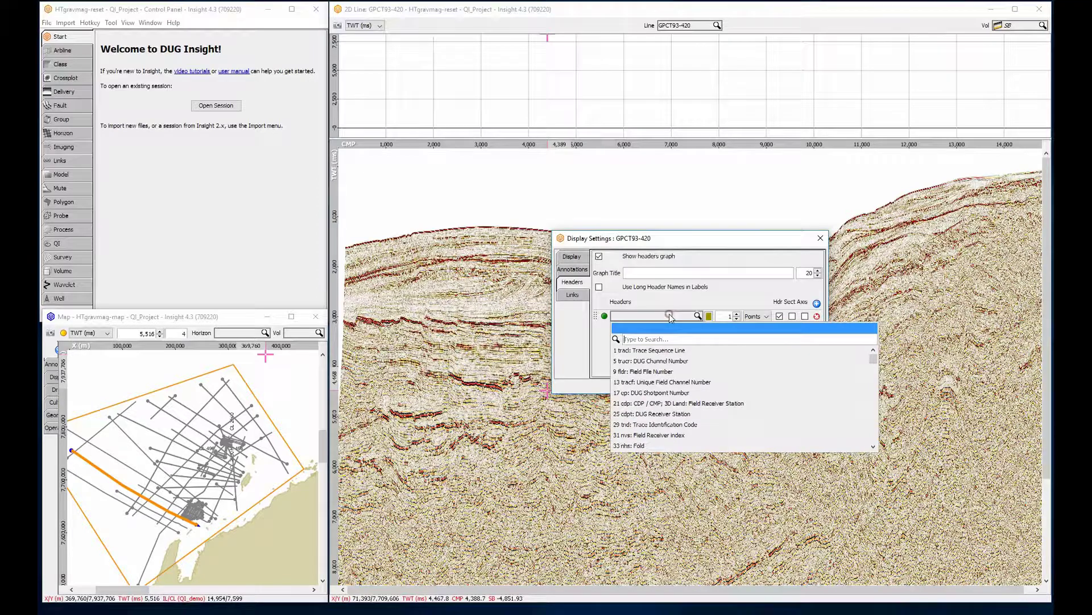
pyautogui.click(651, 393)
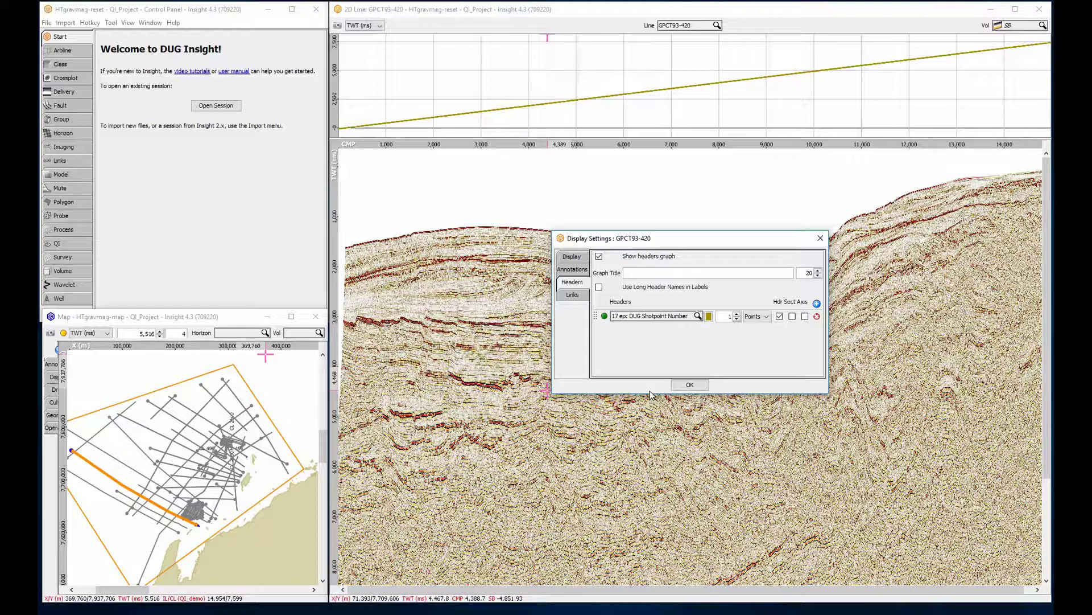
# Colour the shotpoint header dark red and show it on the section's axis using long header names in labels
pyautogui.click(709, 319)
pyautogui.click(724, 327)
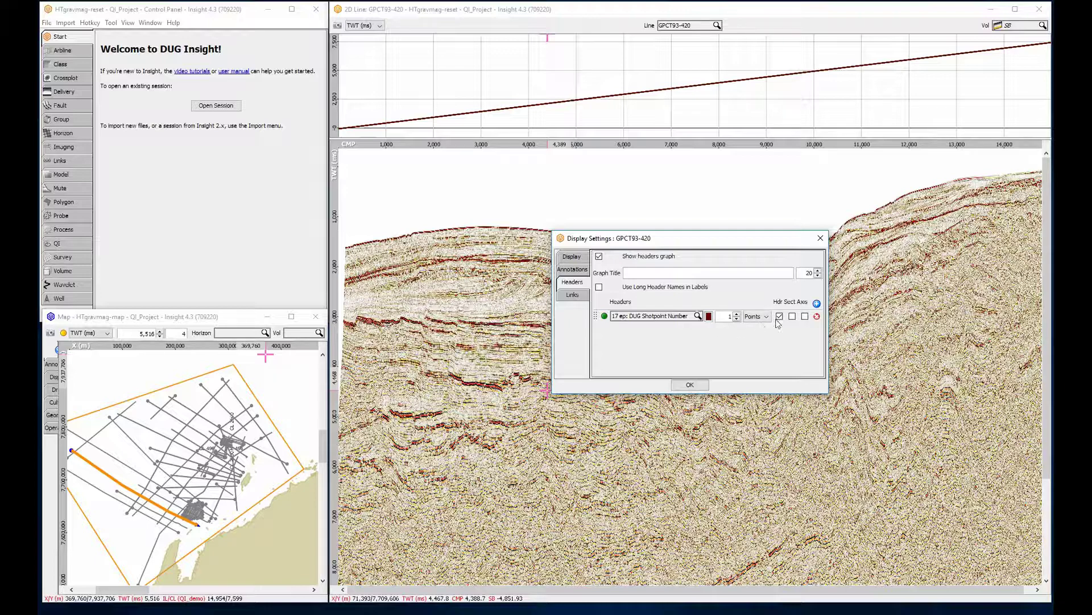
pyautogui.click(805, 317)
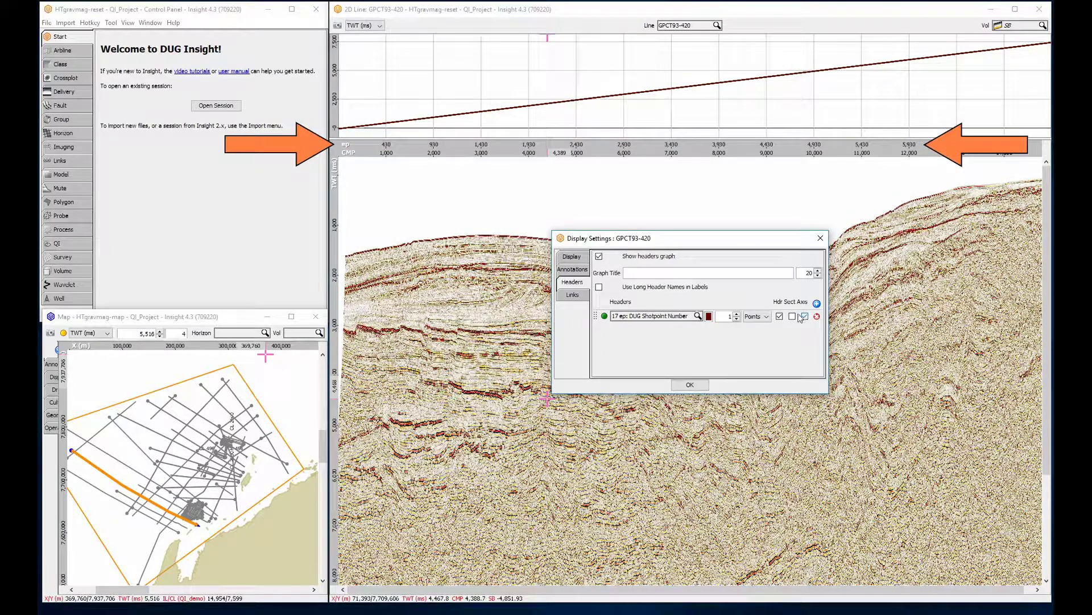
pyautogui.click(599, 288)
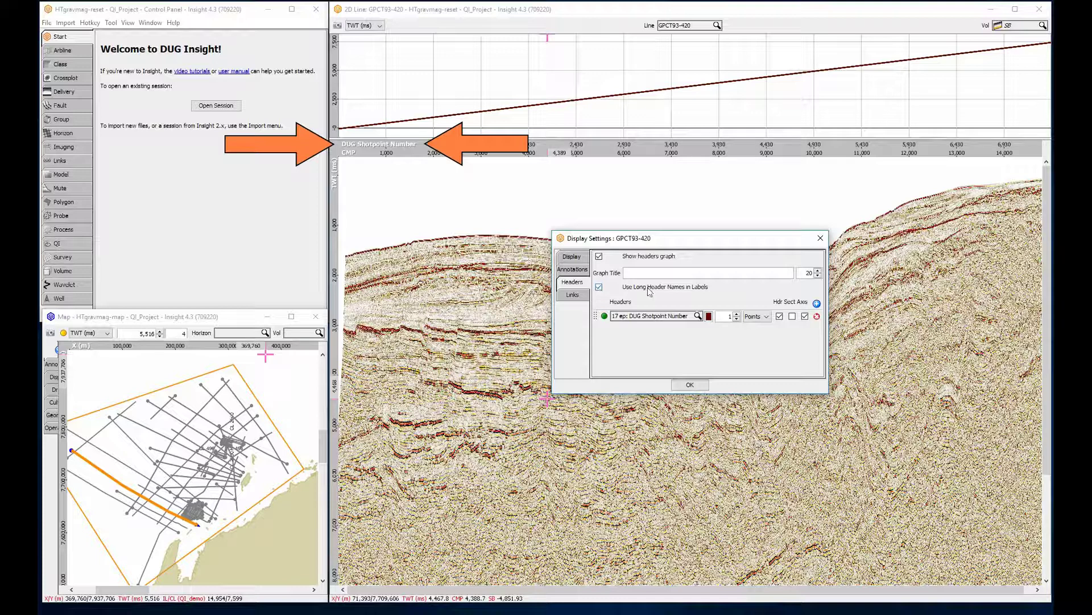
# Add a second header, 65 gwdep: Water Depth at IL/CL, and colour its curve blue
pyautogui.click(817, 304)
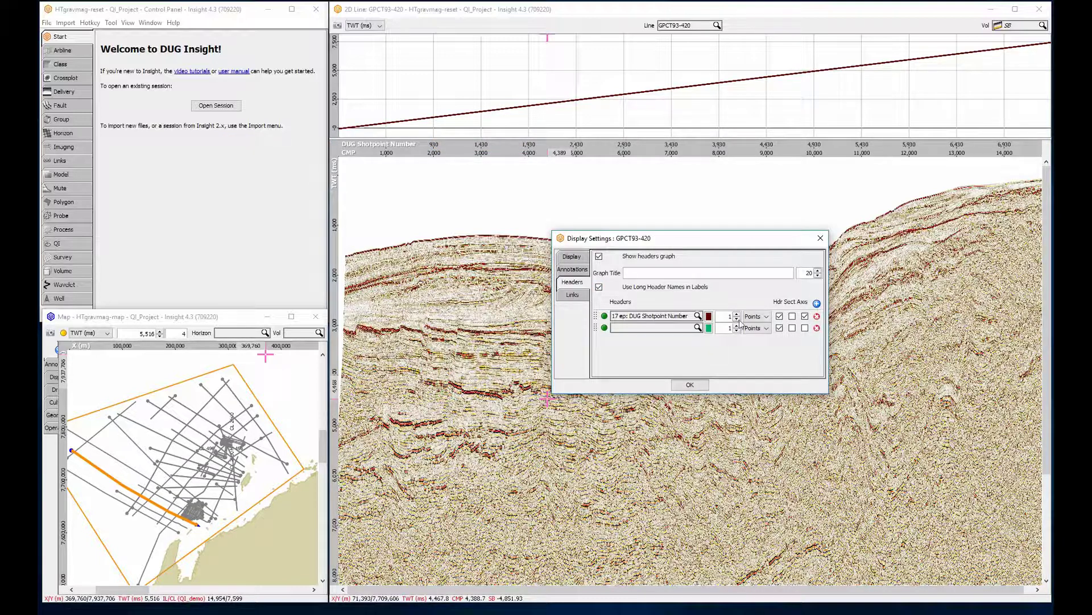
pyautogui.click(693, 329)
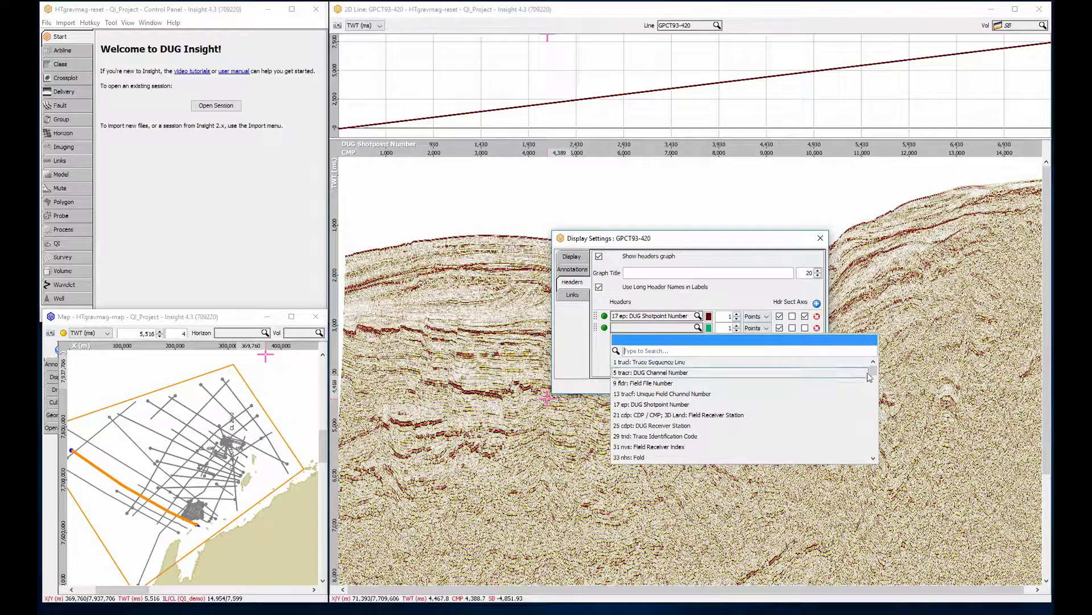
pyautogui.scroll(-1, 874, 375)
pyautogui.scroll(-3, 874, 378)
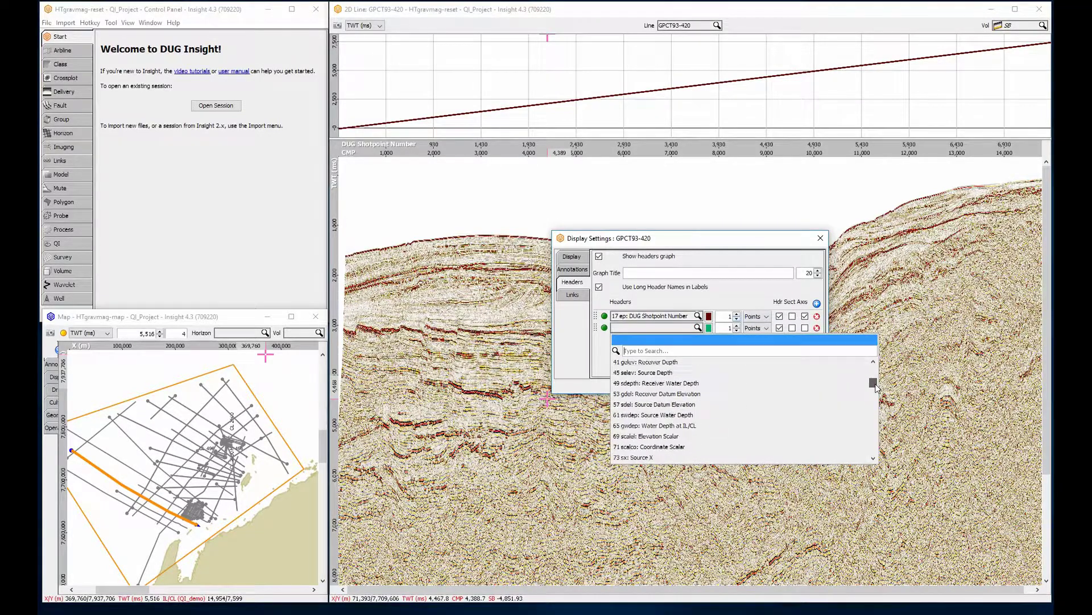
pyautogui.click(758, 427)
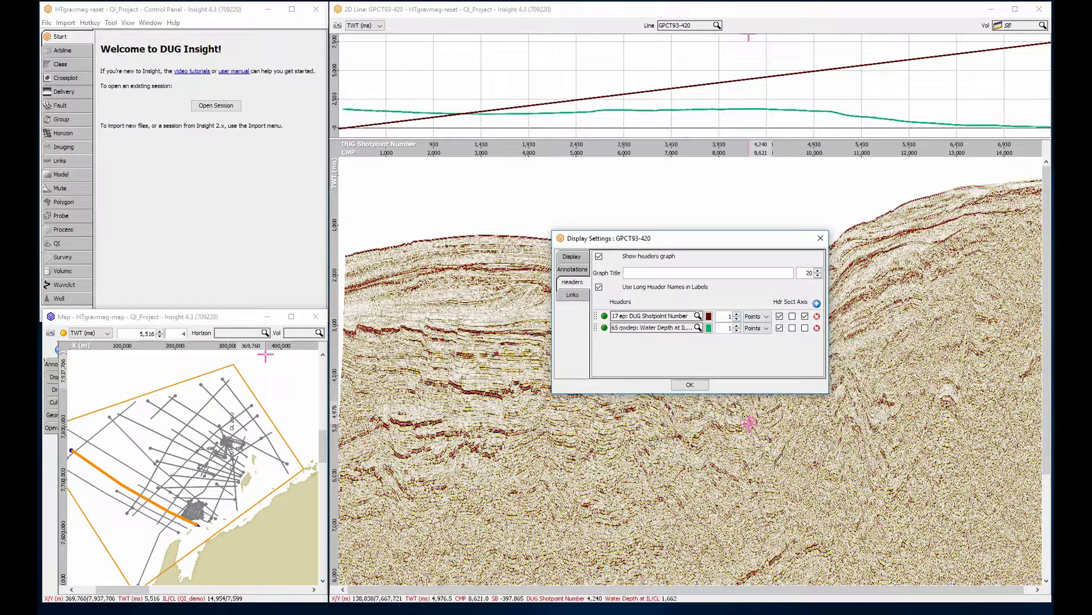
pyautogui.click(709, 328)
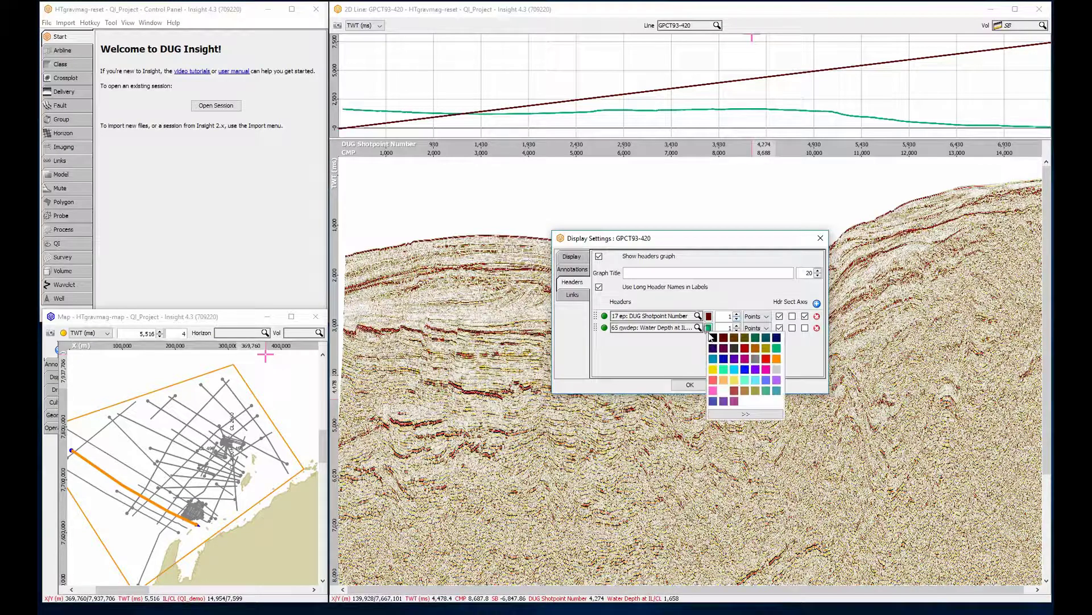
pyautogui.click(745, 370)
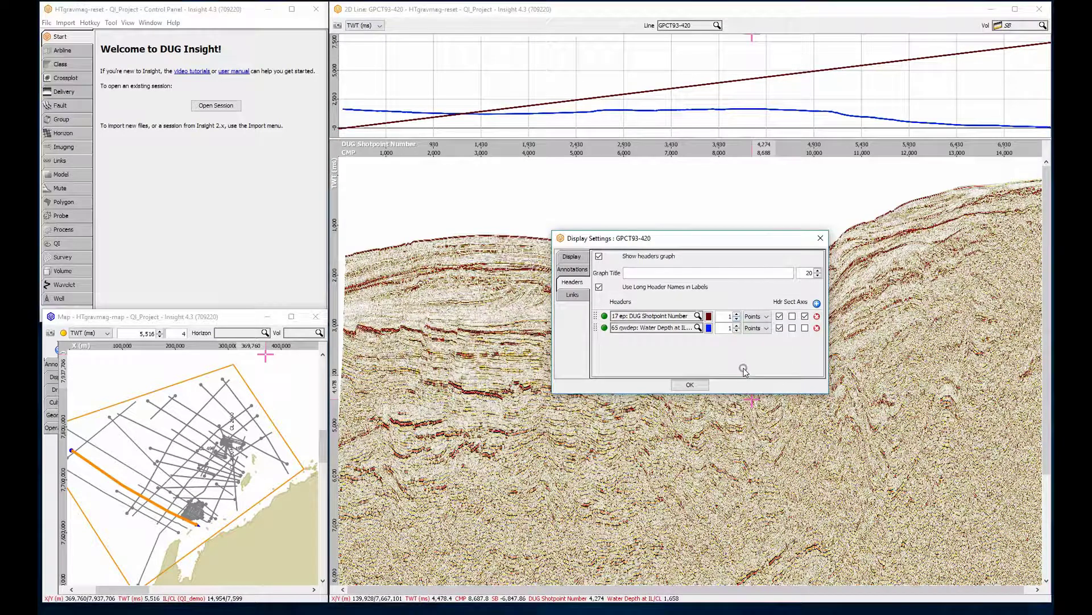
# Remove the shotpoint and water depth curves from the headers graph and overlay the water depth on the seismic section
pyautogui.click(780, 316)
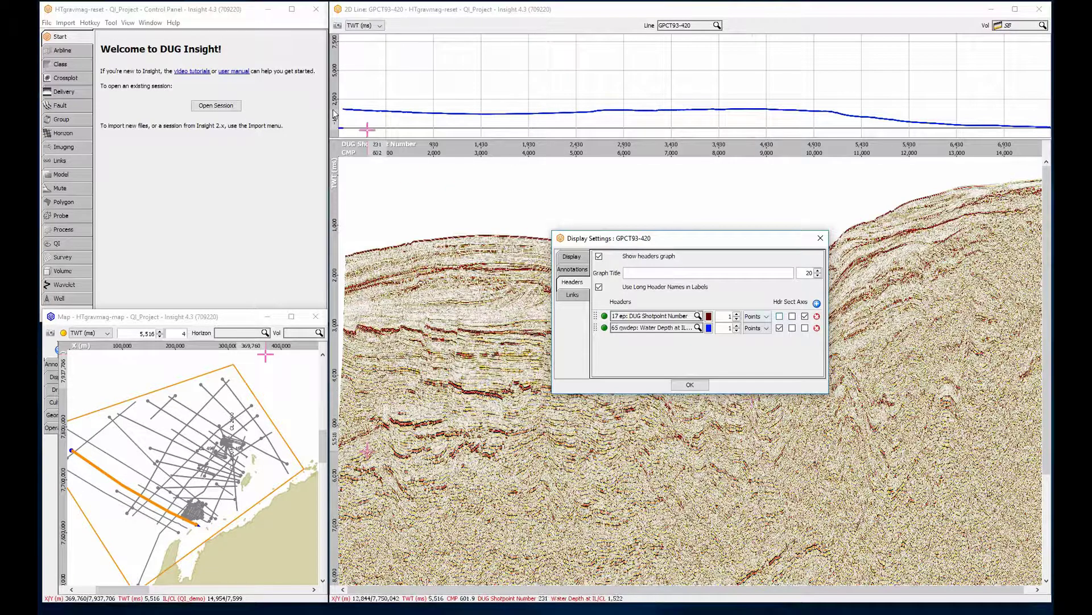
pyautogui.moveTo(337, 100); pyautogui.dragTo(338, 131)
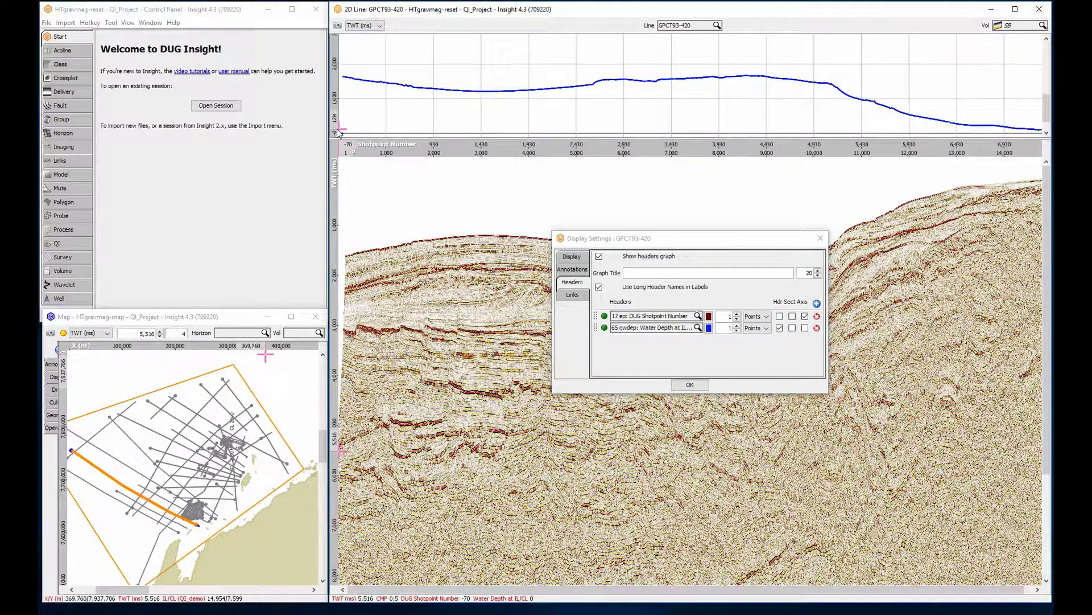
pyautogui.click(792, 328)
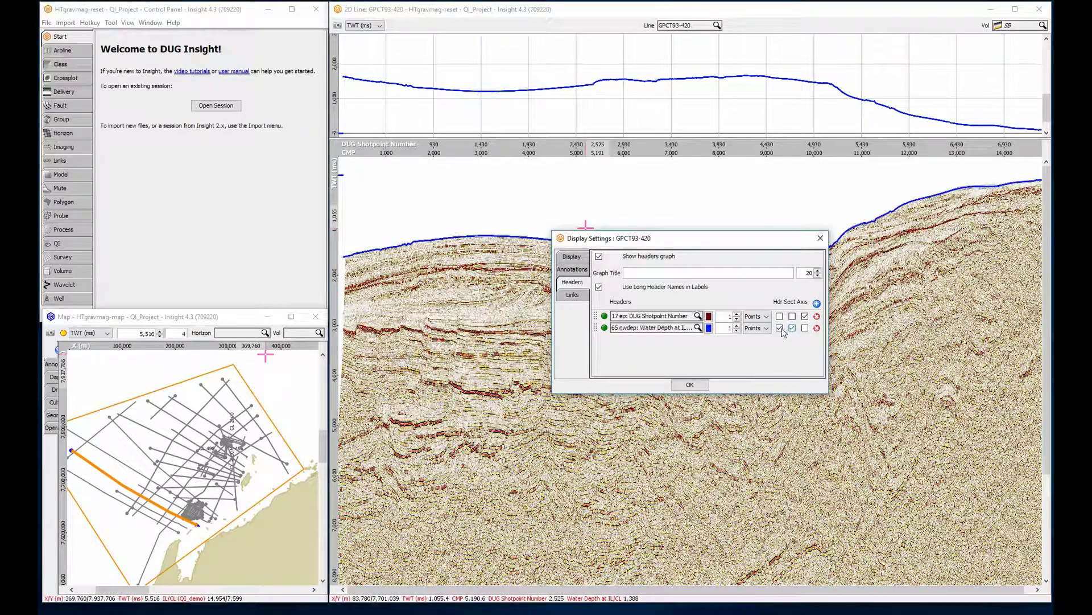
pyautogui.click(780, 329)
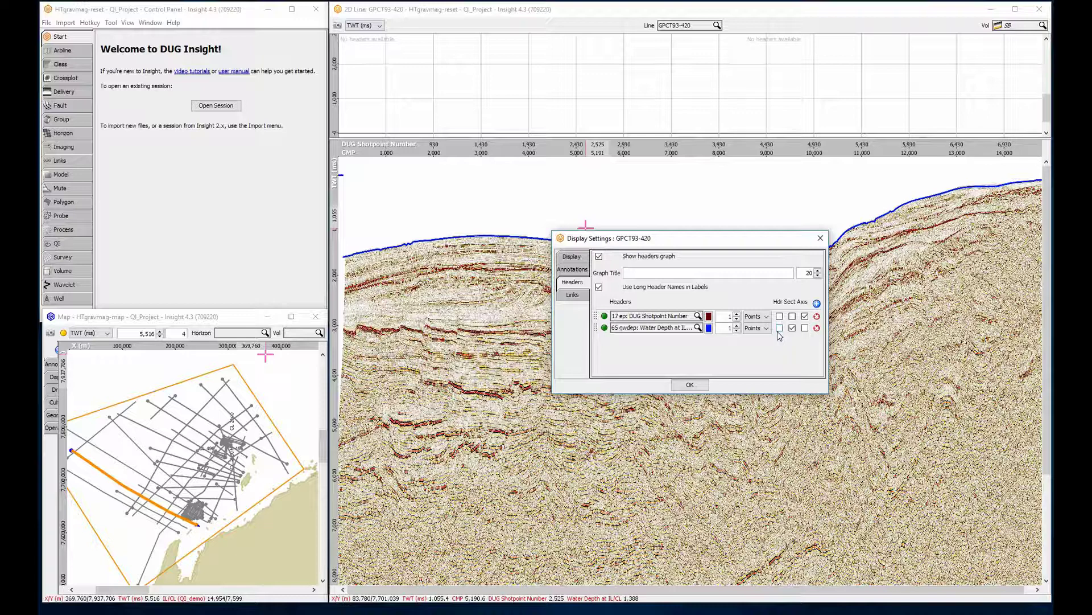
# Display the aeromag-BUL_X1940Y (extrap) horizon on the map and replace it with landgrav-BA_XY_1940 (extrap)
pyautogui.click(252, 334)
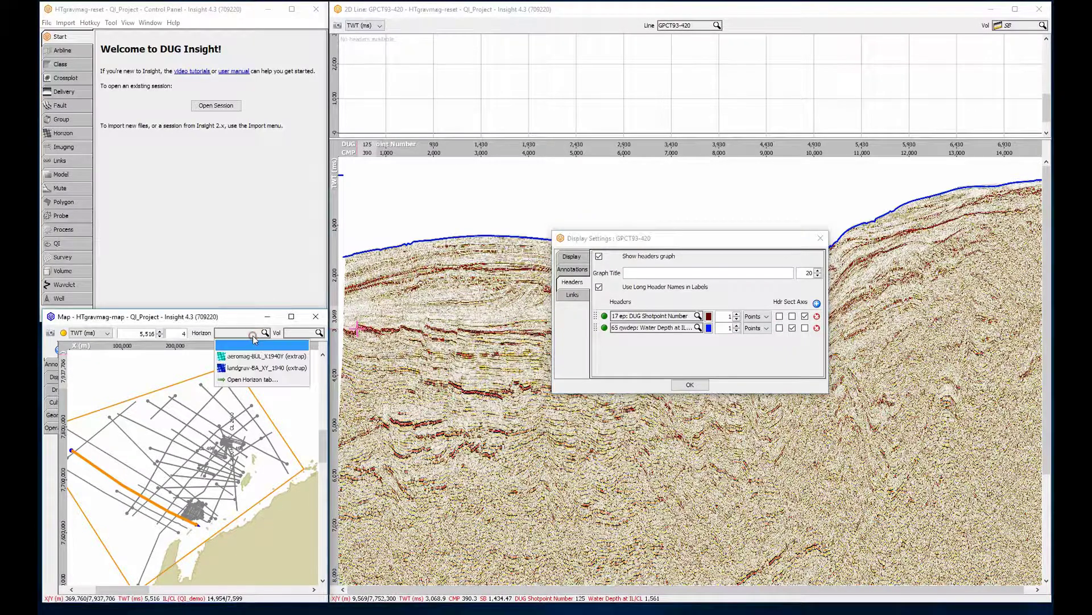
pyautogui.click(253, 356)
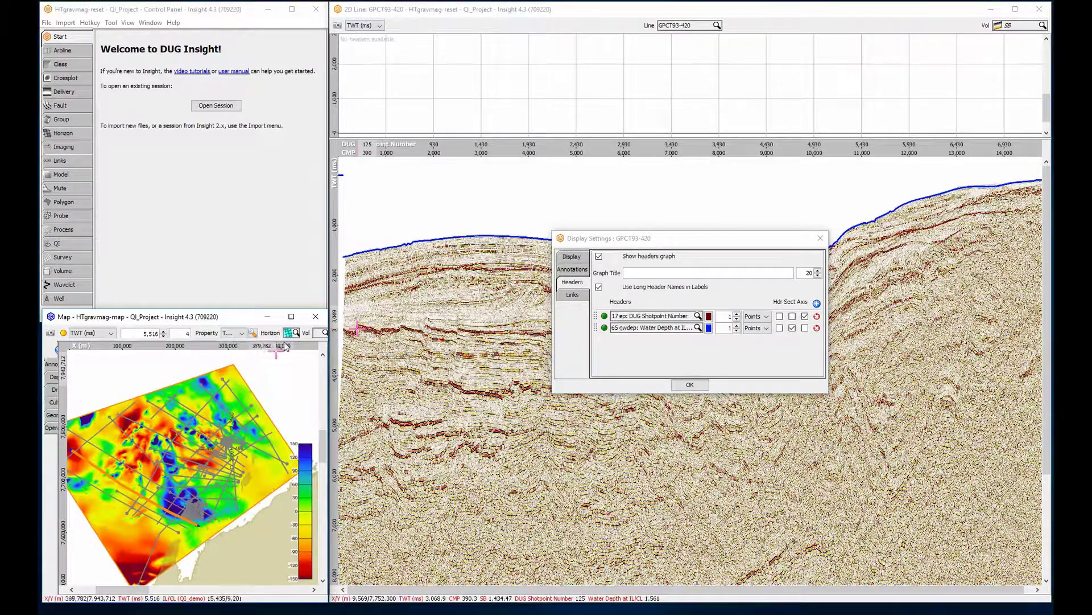
pyautogui.click(290, 333)
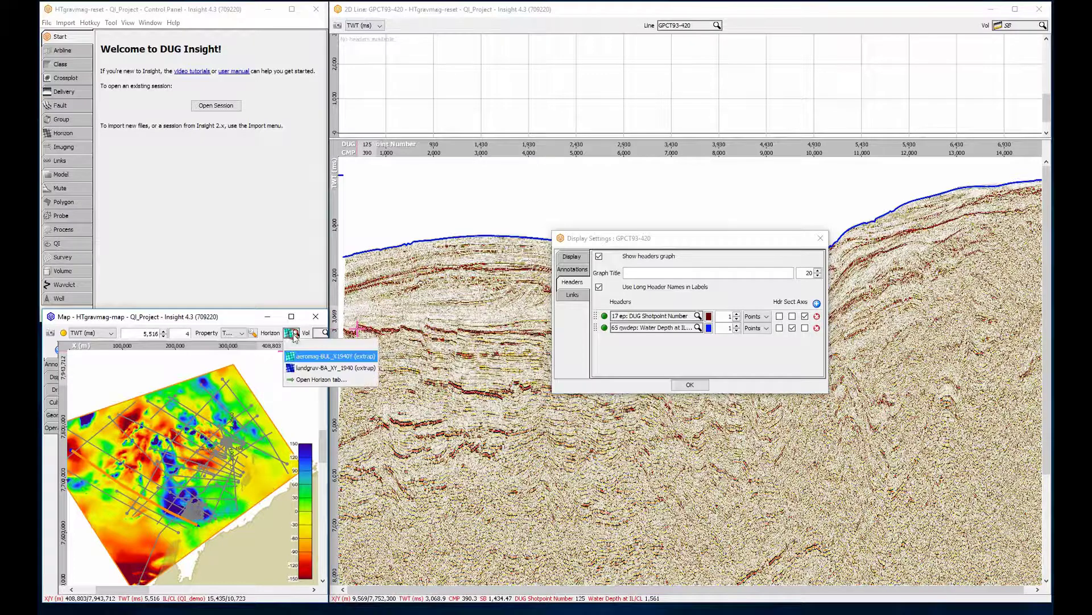
pyautogui.click(300, 368)
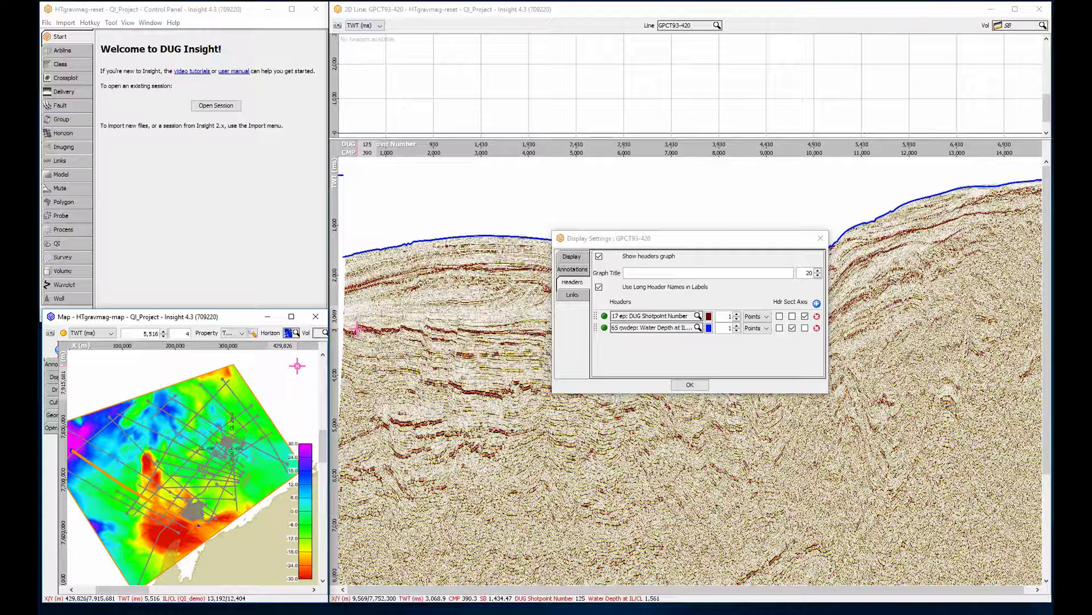
# Create a new Header Maths process named "2D Mig + Header"
pyautogui.click(82, 233)
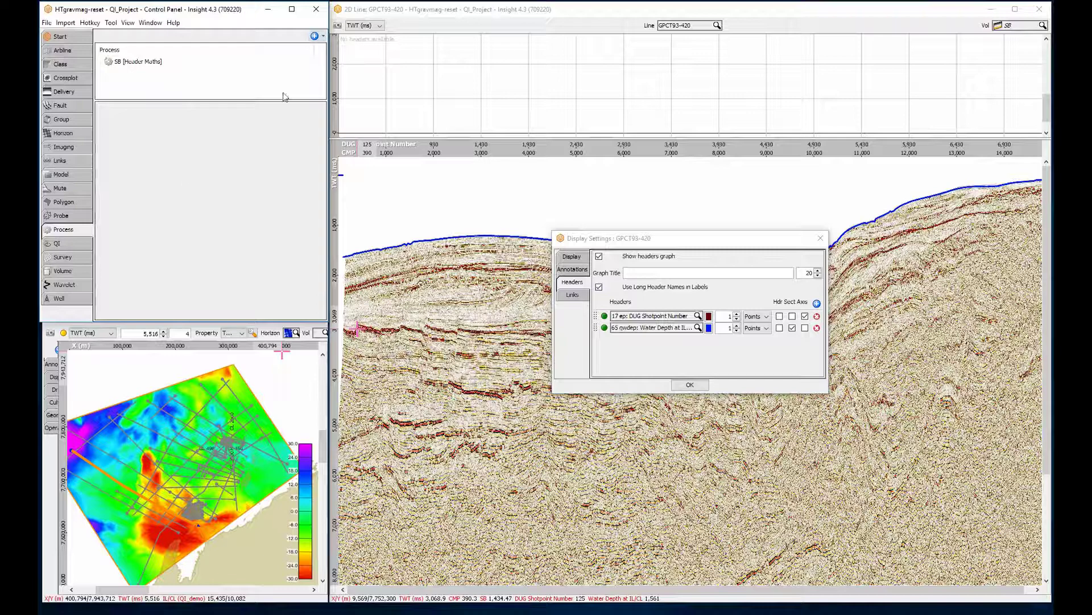
pyautogui.click(316, 36)
pyautogui.click(320, 49)
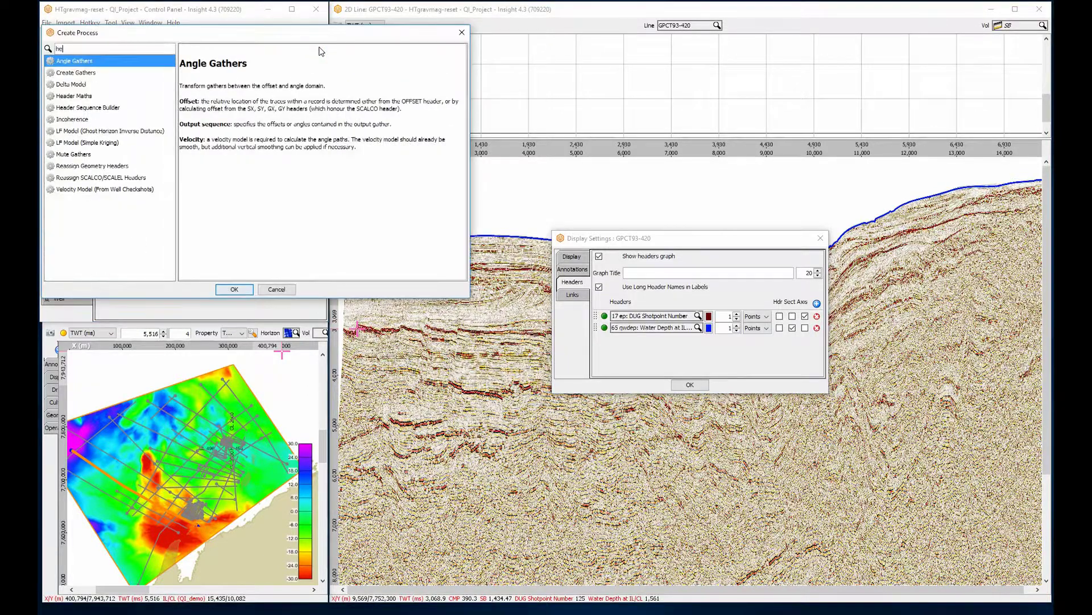
pyautogui.write('header')
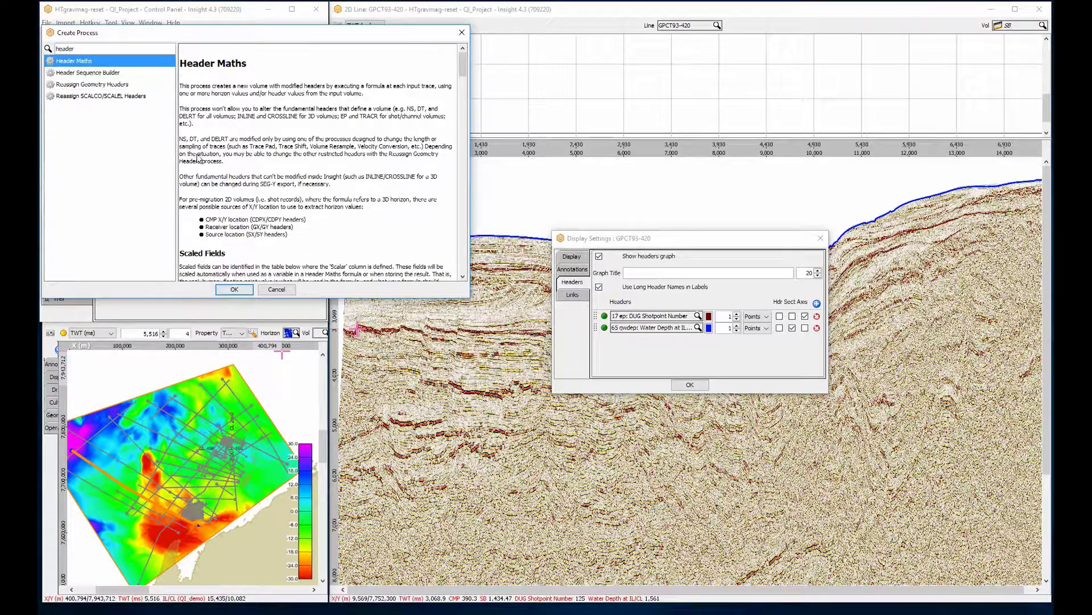
pyautogui.click(230, 290)
pyautogui.write('2D')
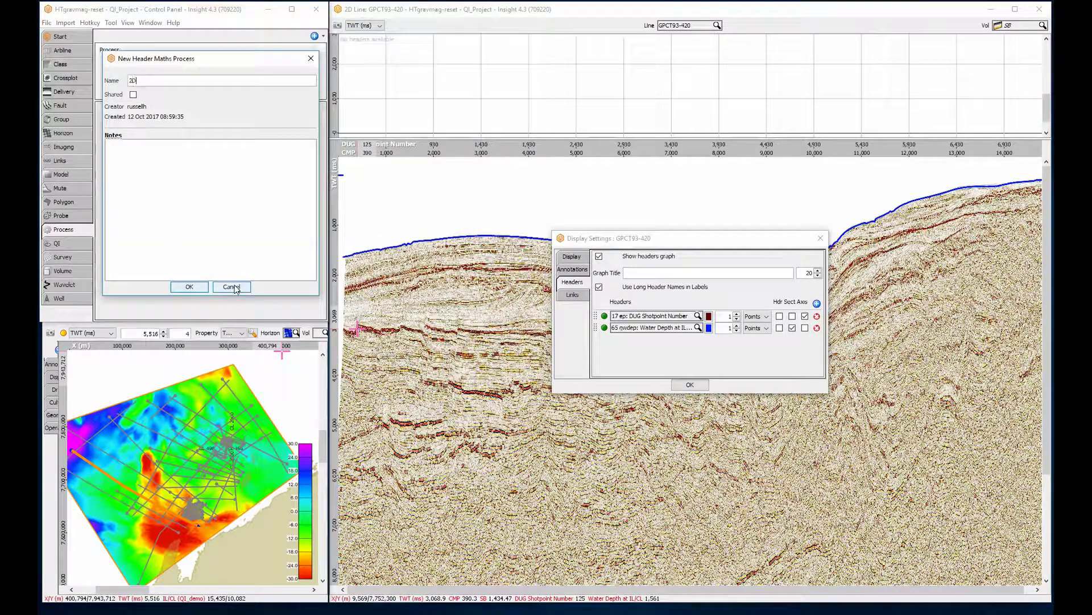
pyautogui.write(' Mig + Header')
pyautogui.click(189, 286)
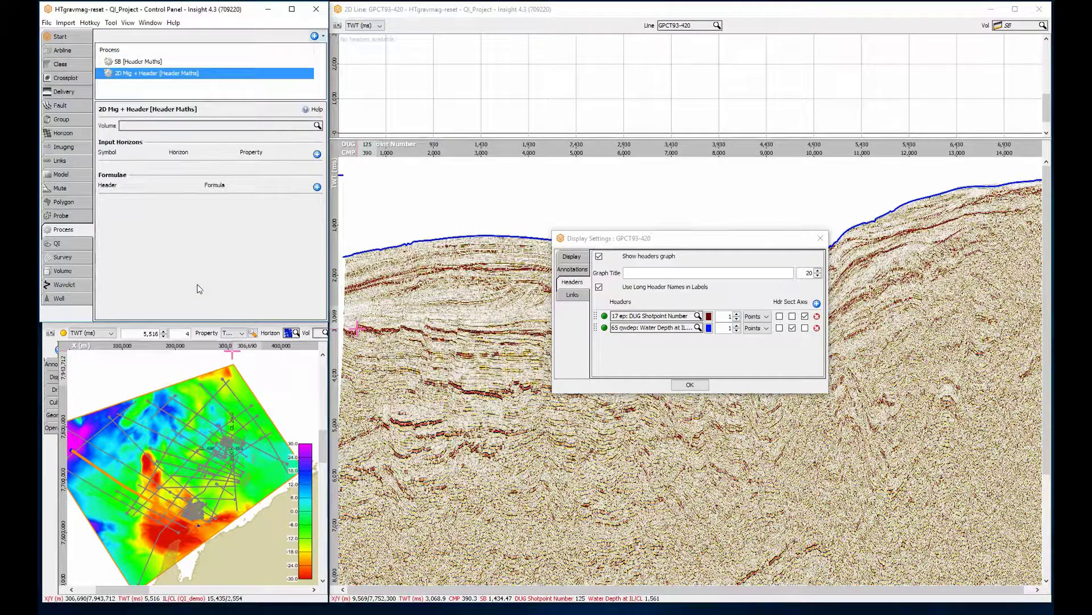
# Set SB as the process's input volume and add aeromag-BUL_X1940Y (regrid) as h1 and landgrav-BA_X10-calc (regrid) as h2 input horizons
pyautogui.click(272, 126)
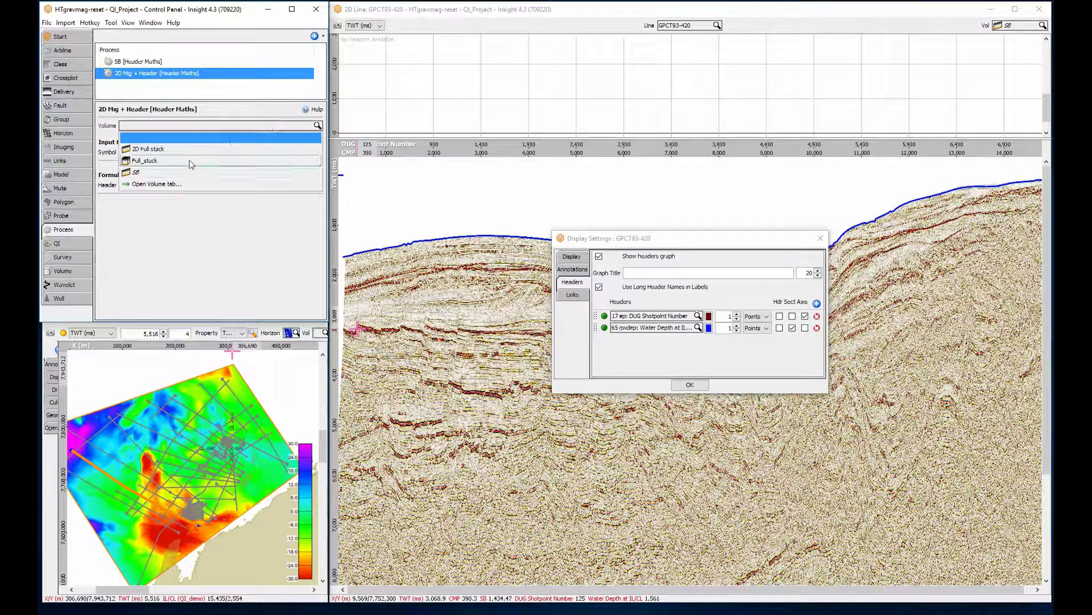
pyautogui.click(166, 170)
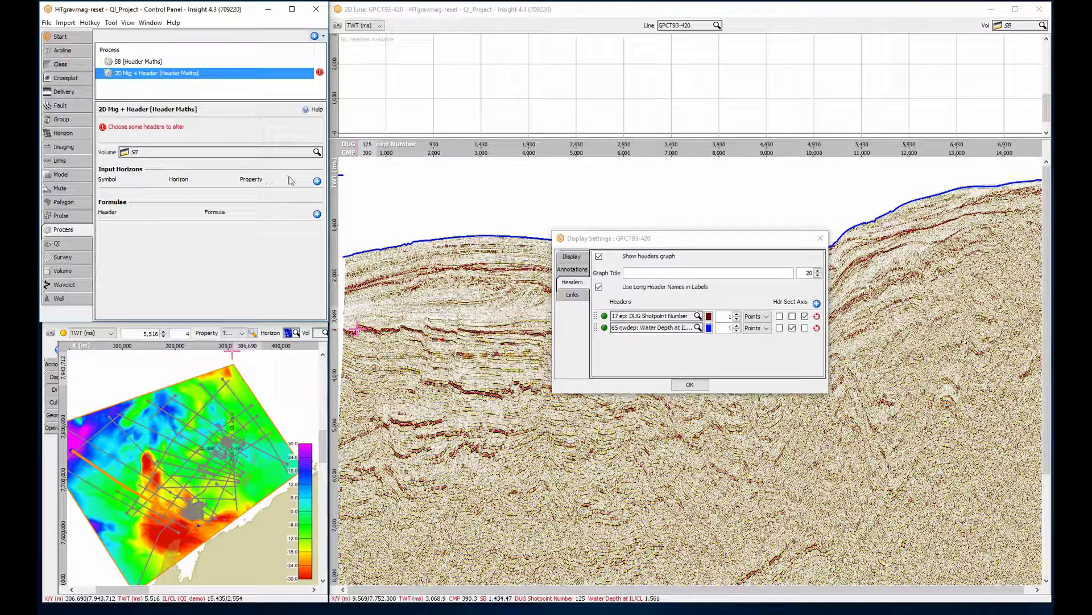
pyautogui.click(317, 181)
pyautogui.click(317, 181)
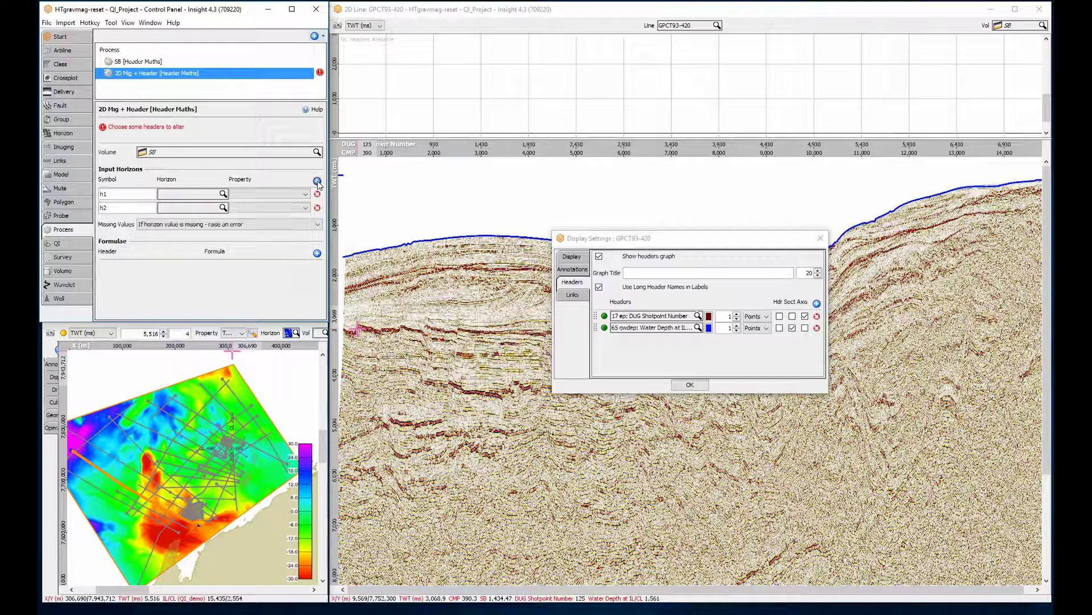
pyautogui.click(203, 194)
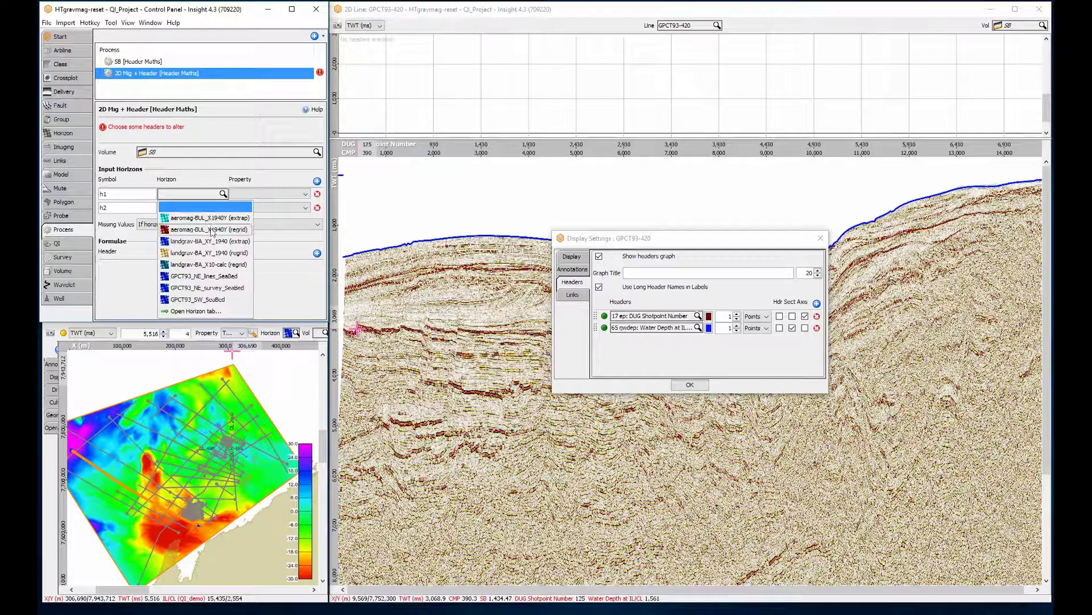
pyautogui.click(212, 231)
pyautogui.click(212, 207)
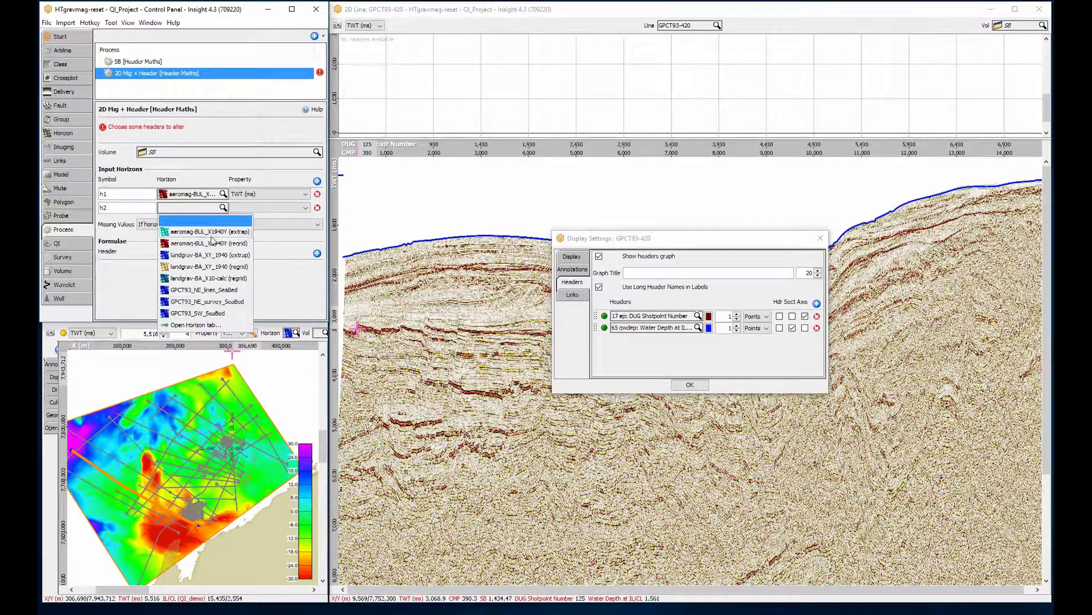
pyautogui.click(211, 278)
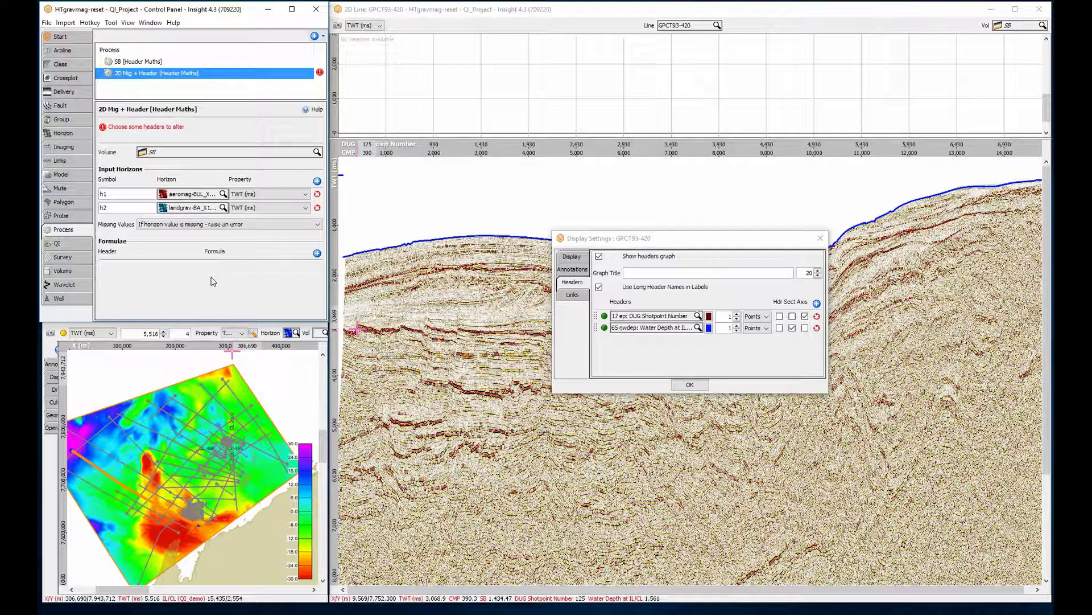
# Make missing horizon values set the headers to 0 and add two empty formula rows to the process
pyautogui.click(231, 225)
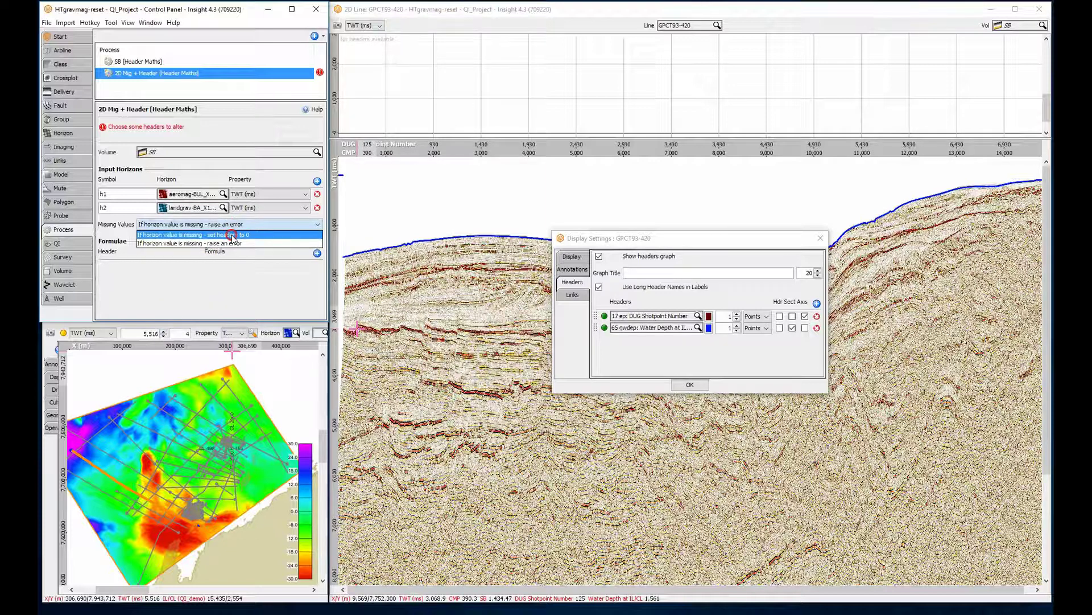
pyautogui.click(231, 235)
pyautogui.click(317, 254)
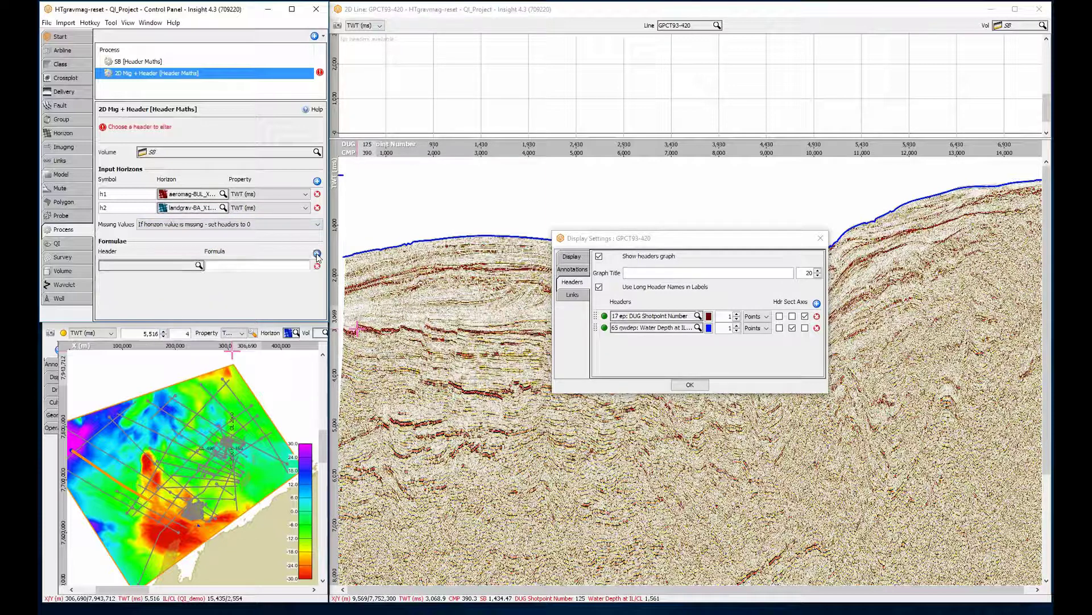
pyautogui.click(317, 254)
# Assign 219 sedm: Recording Time µs and 225 smm: Continuous Recording Delta-T (Shots 2-3) as the headers of the two formulae
pyautogui.click(188, 266)
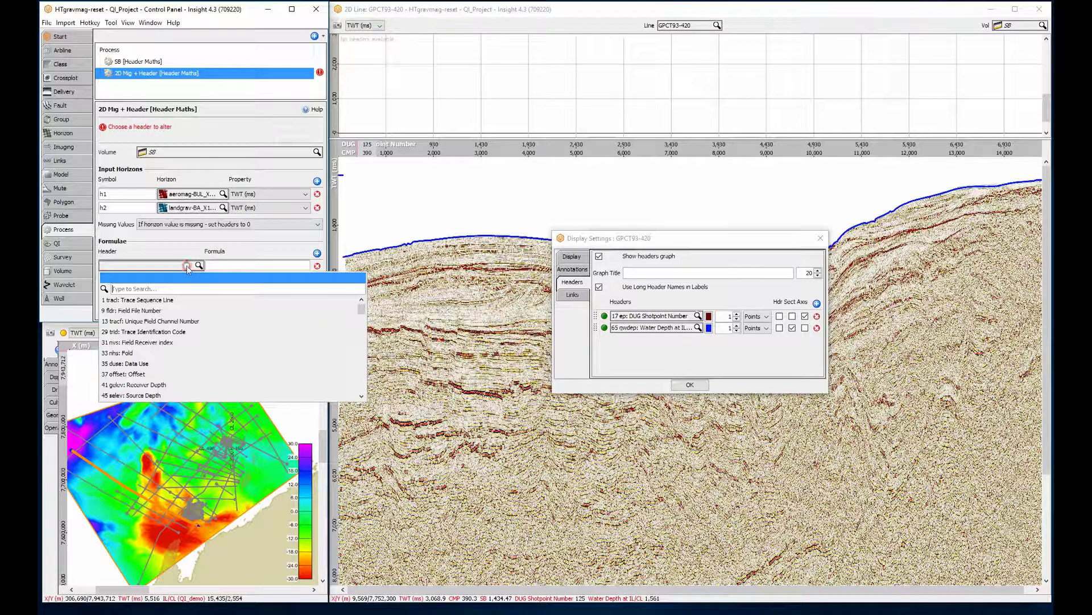
pyautogui.moveTo(361, 309); pyautogui.dragTo(362, 393)
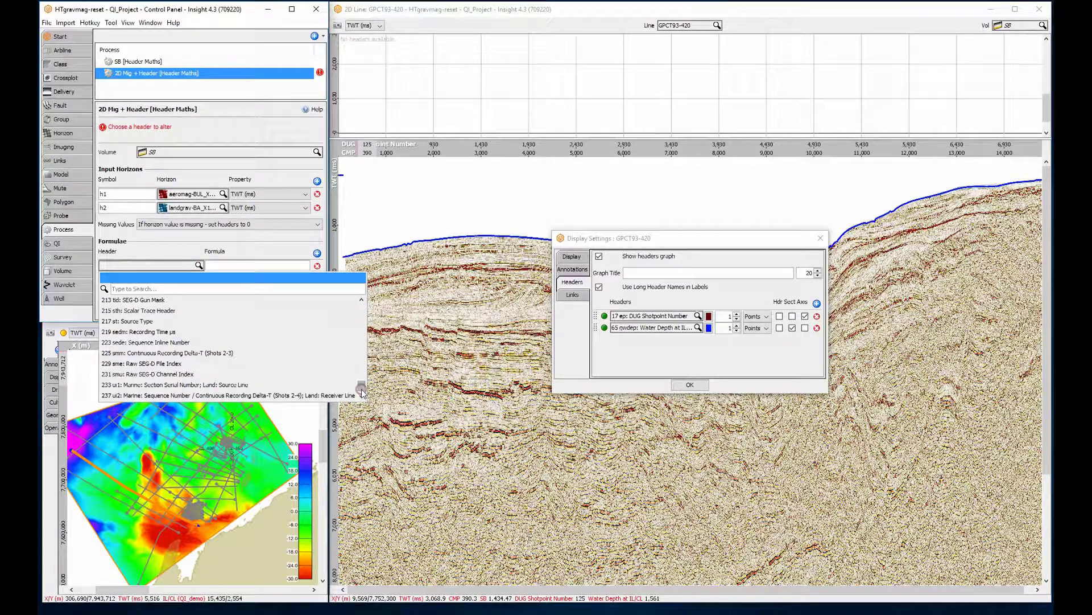
pyautogui.click(190, 331)
pyautogui.click(166, 277)
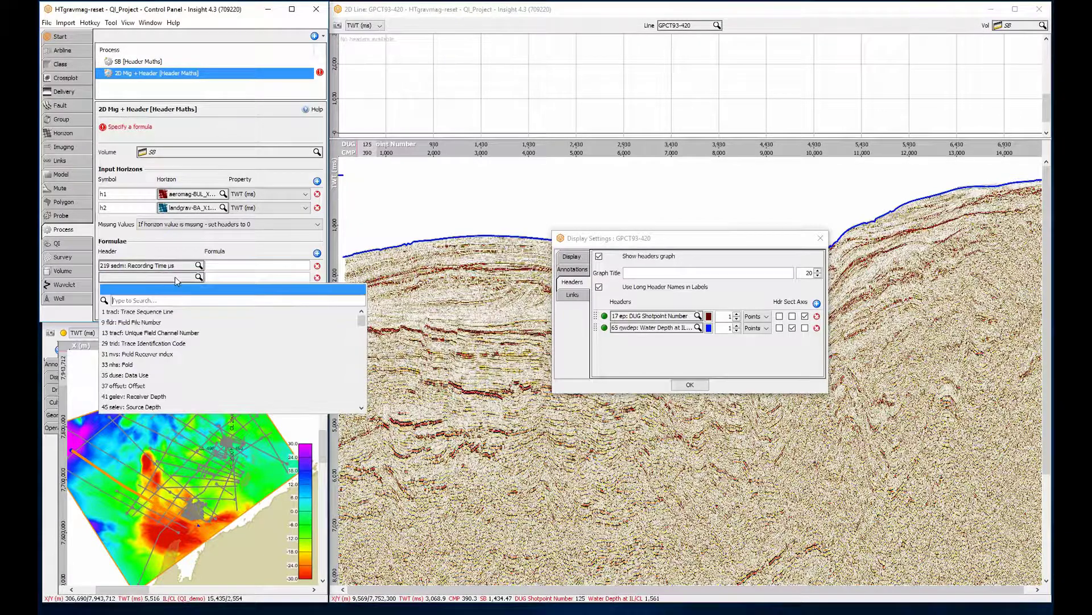
pyautogui.moveTo(361, 312); pyautogui.dragTo(362, 406)
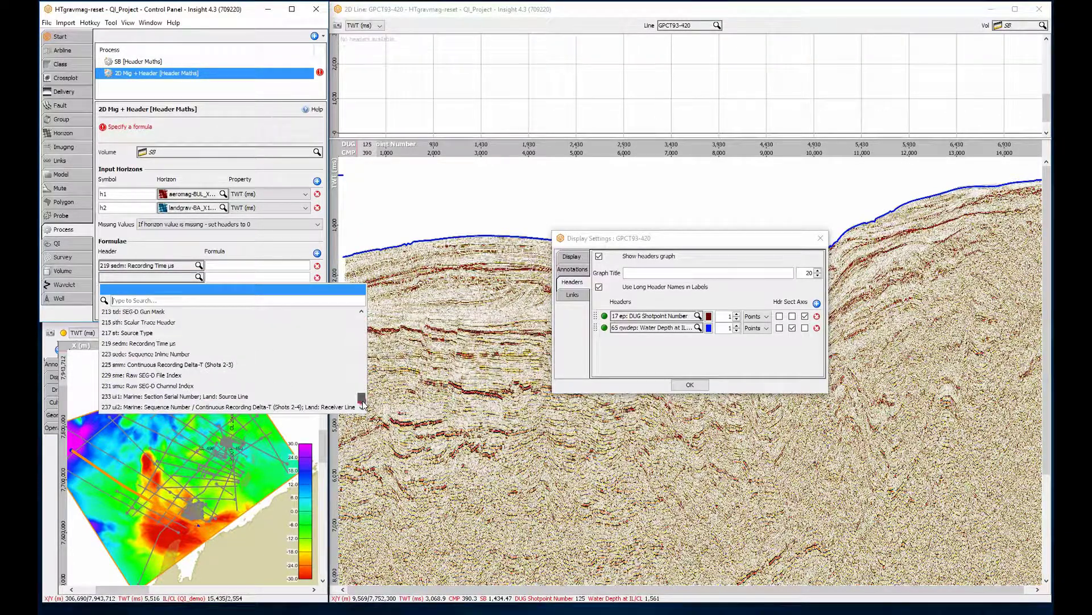
pyautogui.click(178, 366)
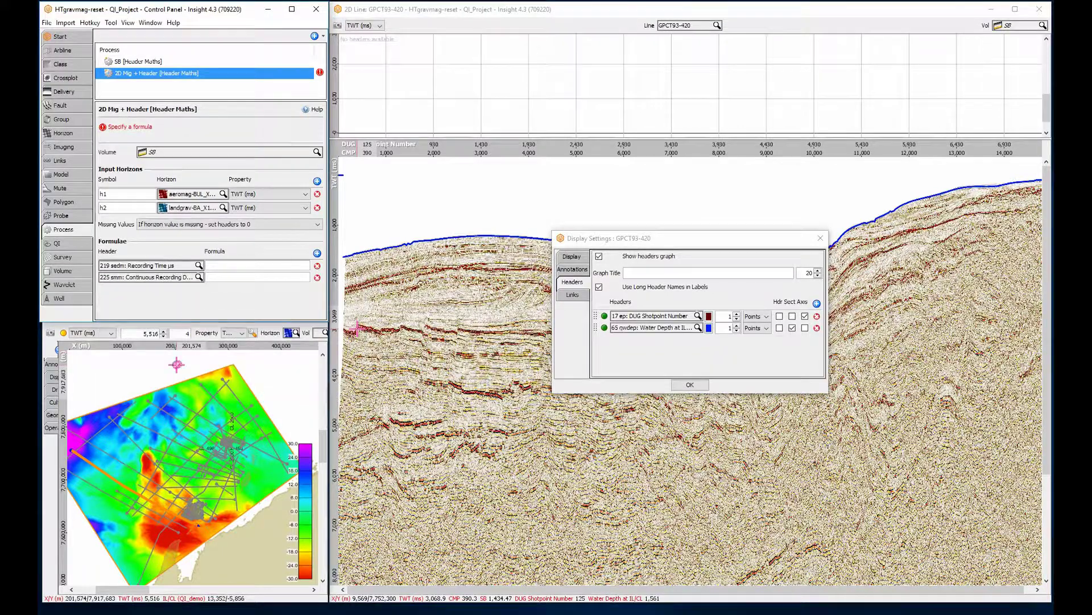
# Enter the formula h1*10+7000 for the Recording Time header and h2*-5+7000 for the Continuous Recording Delta-T header
pyautogui.click(235, 266)
pyautogui.write('h')
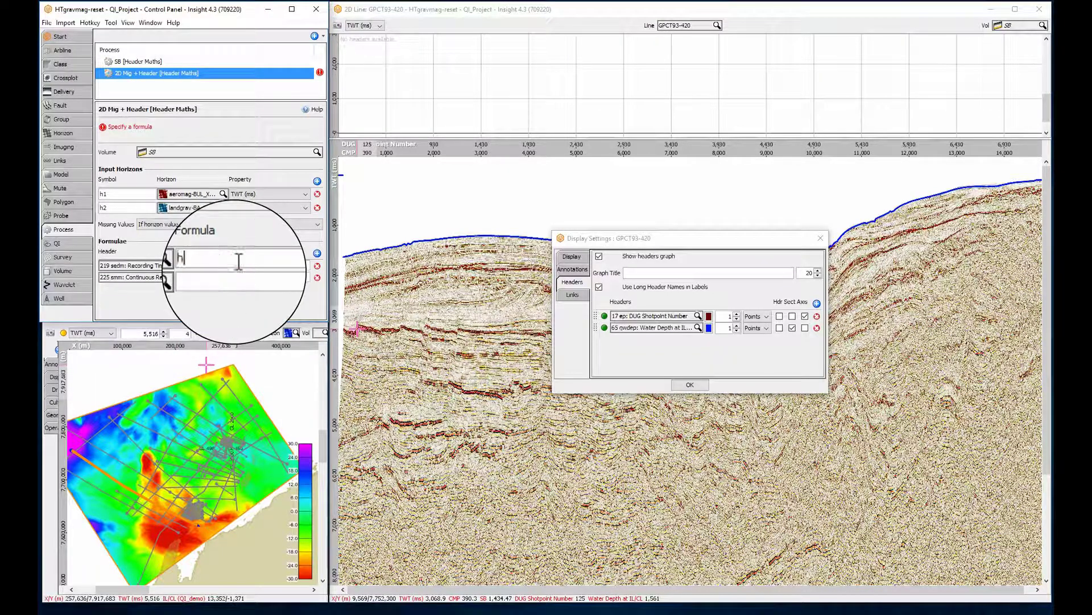
pyautogui.write('1*10+7000')
pyautogui.click(234, 282)
pyautogui.write('h2*-')
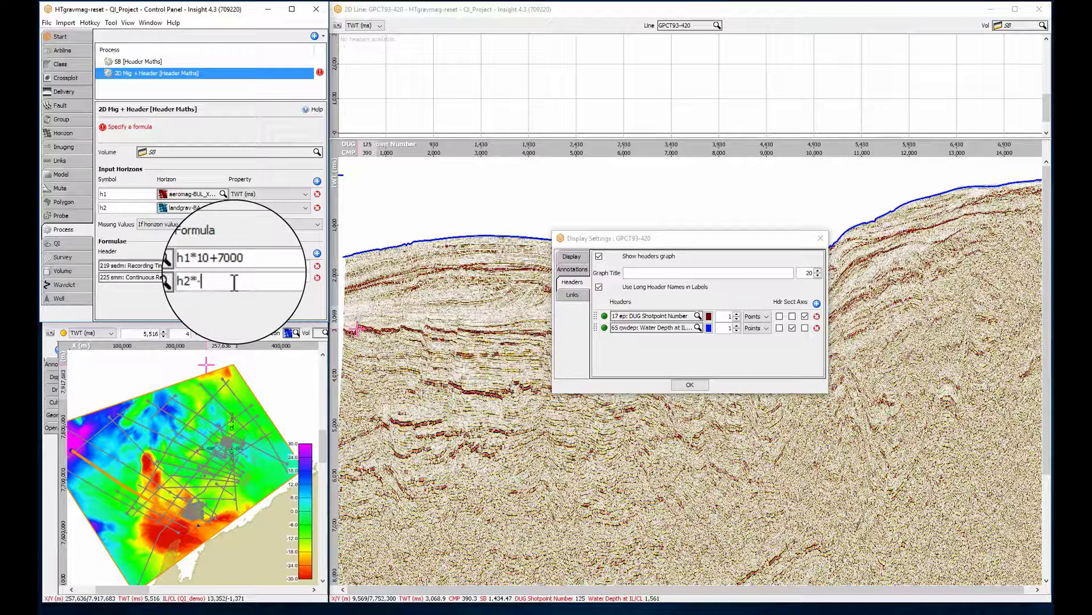
pyautogui.write('5+7000')
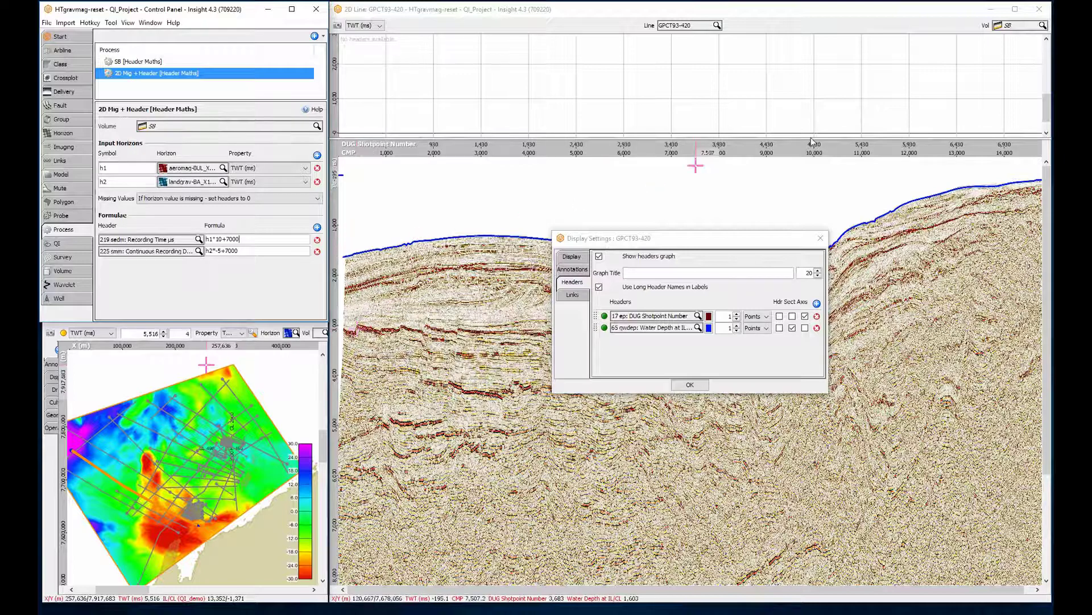
# Show the 2D Mig + Header volume on the 2D line and add two empty header entries to its display settings
pyautogui.click(1029, 26)
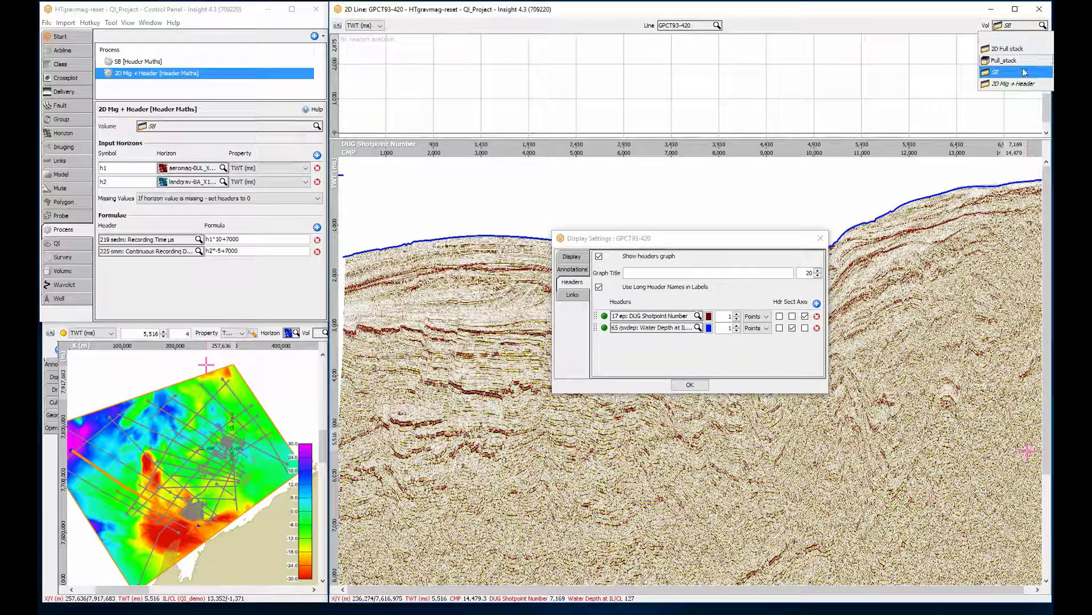
pyautogui.click(1014, 84)
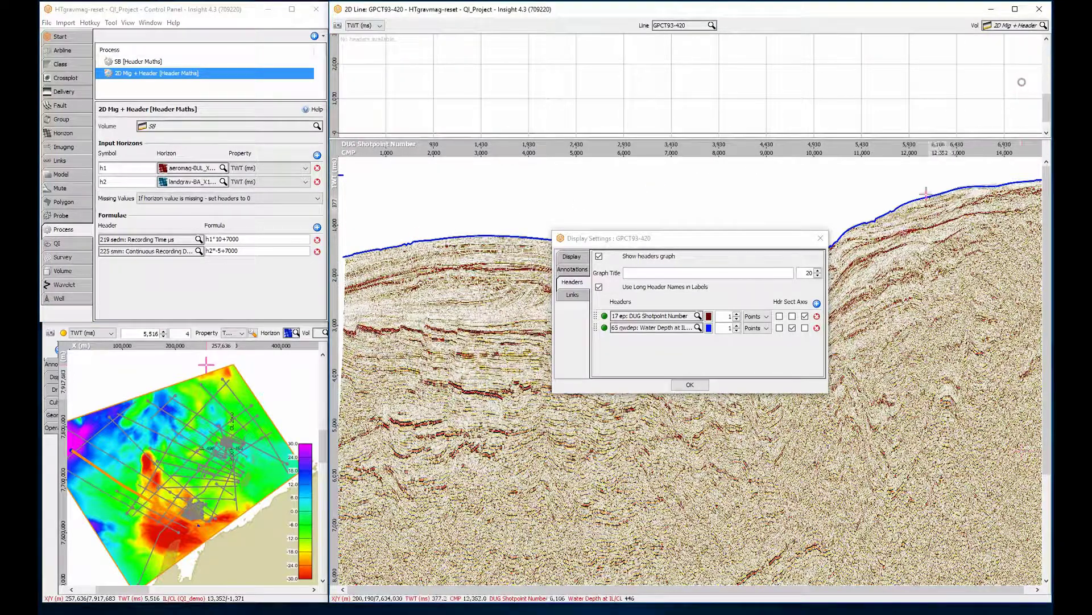
pyautogui.click(817, 303)
pyautogui.click(817, 303)
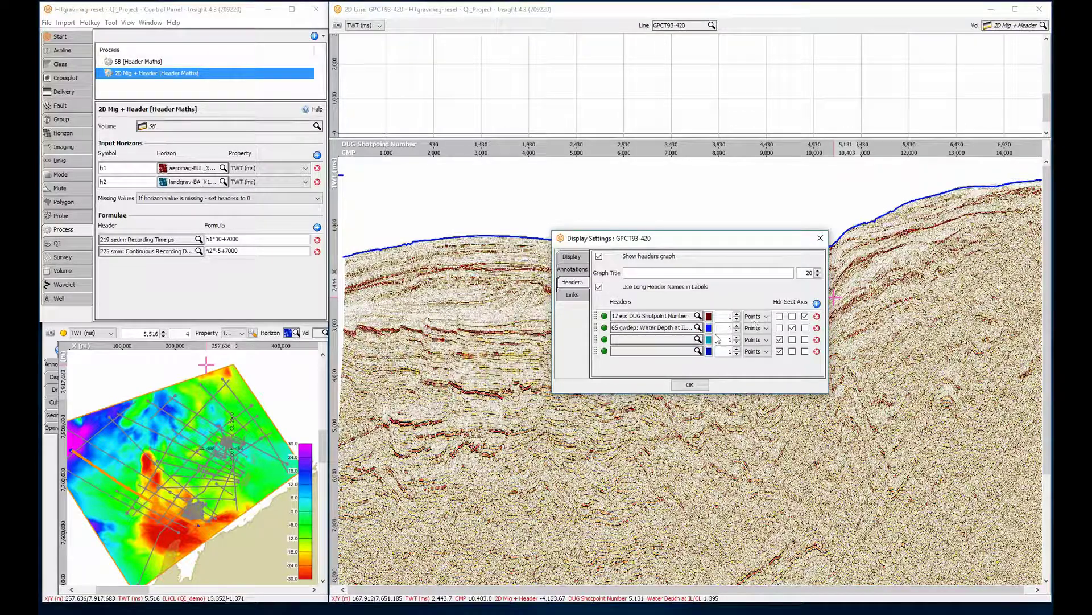
# Plot 219 sedm: Recording Time µs and 225 smm: Continuous Recording Delta-T (Shots 2-3) in the headers graph and zoom it to fit
pyautogui.click(689, 340)
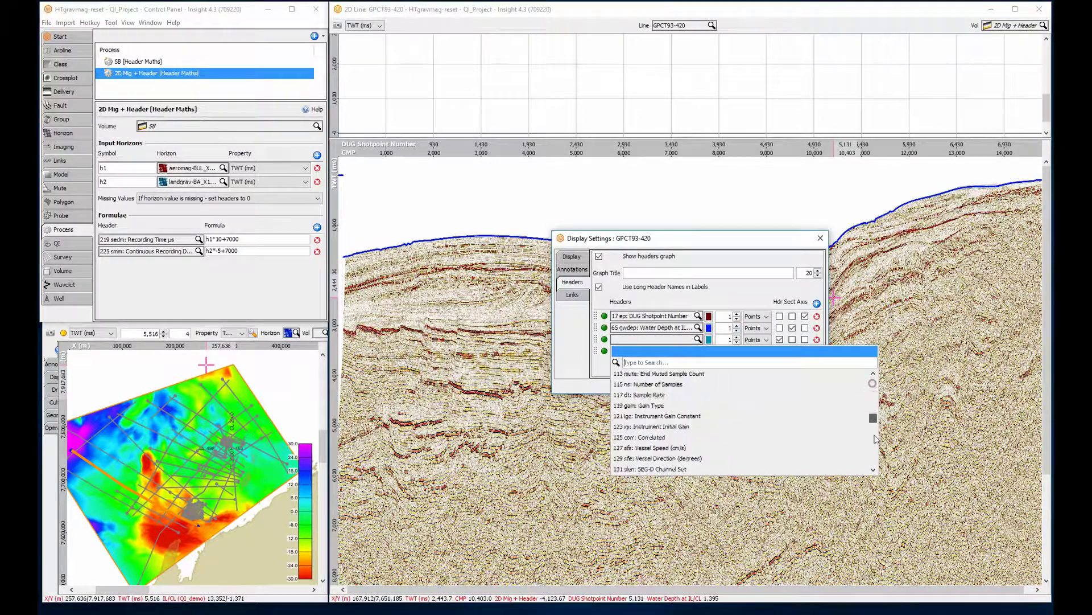
pyautogui.scroll(-15, 875, 439)
pyautogui.click(687, 406)
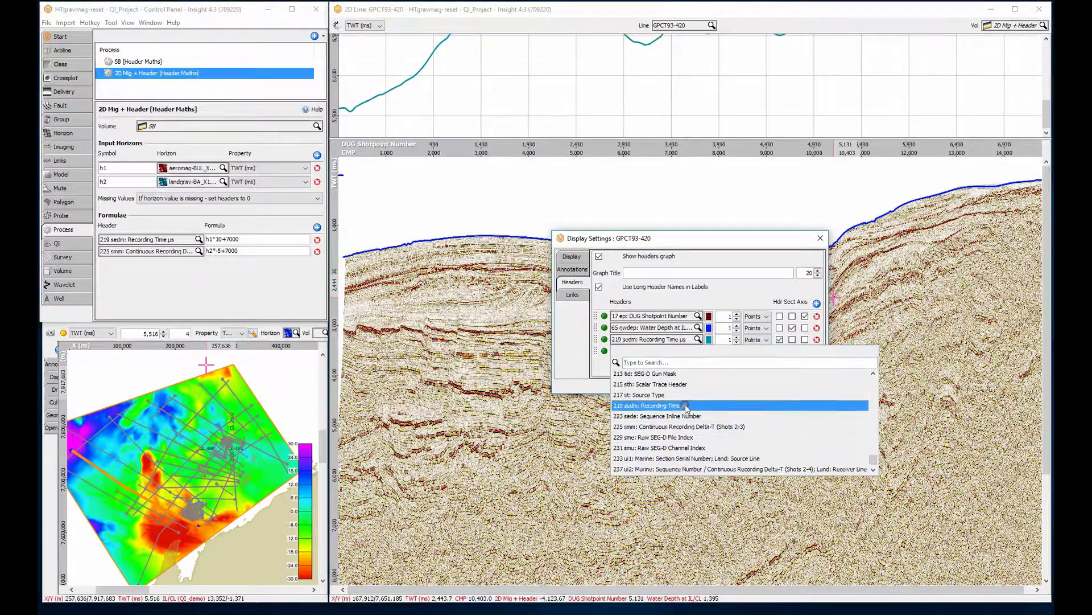
pyautogui.click(685, 353)
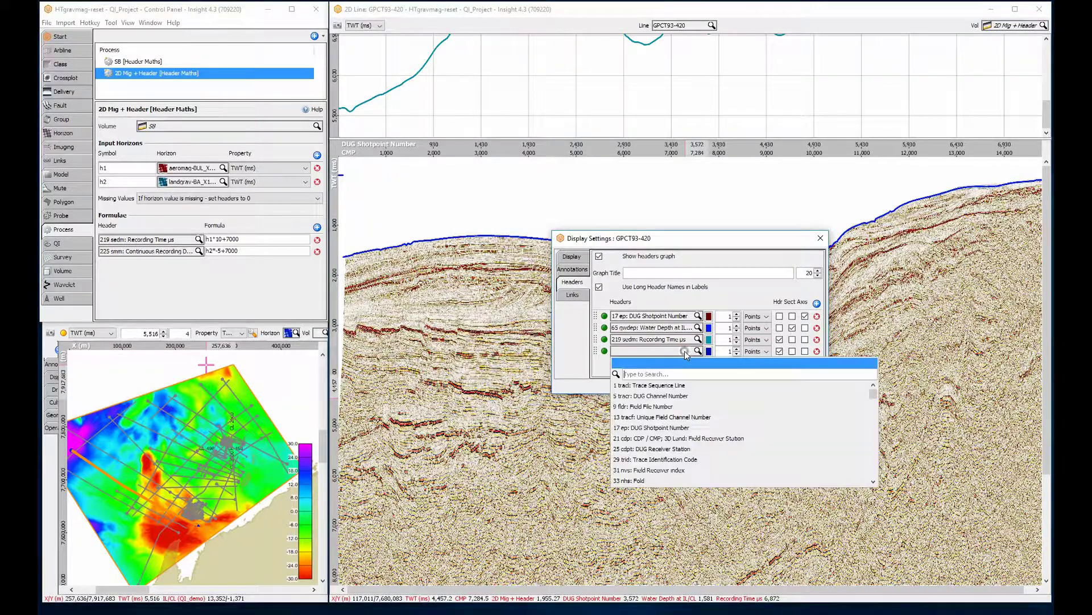
pyautogui.moveTo(876, 393); pyautogui.dragTo(883, 476)
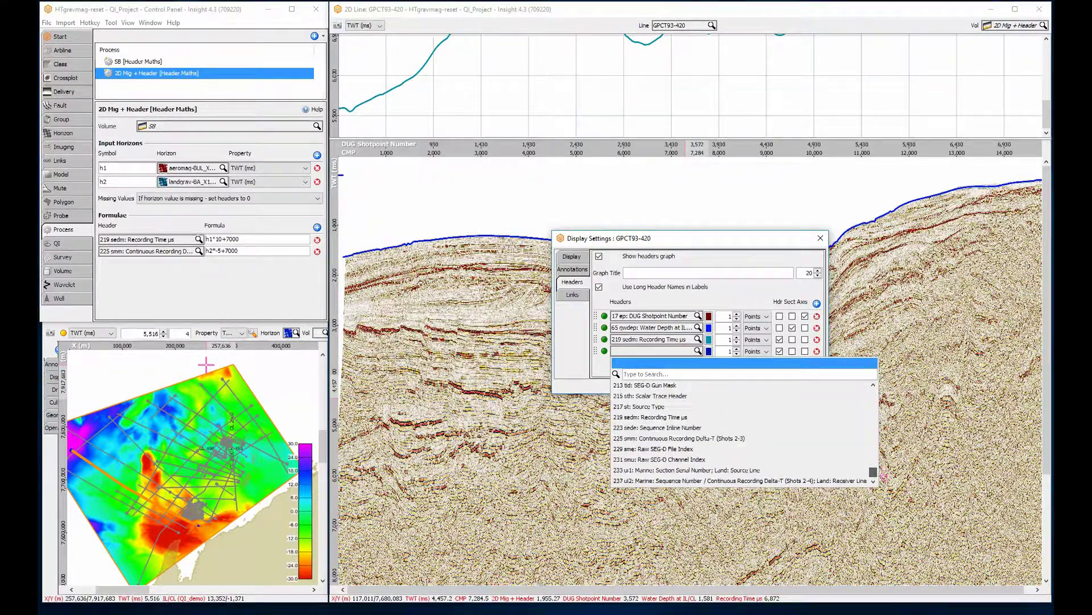
pyautogui.click(733, 438)
pyautogui.rightClick(574, 75)
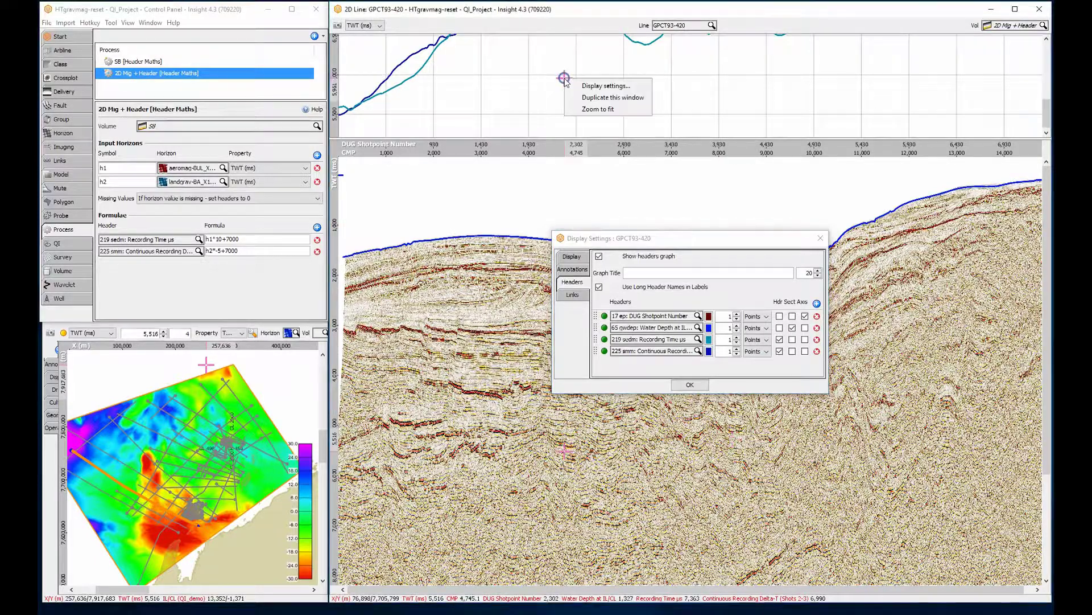
pyautogui.click(592, 110)
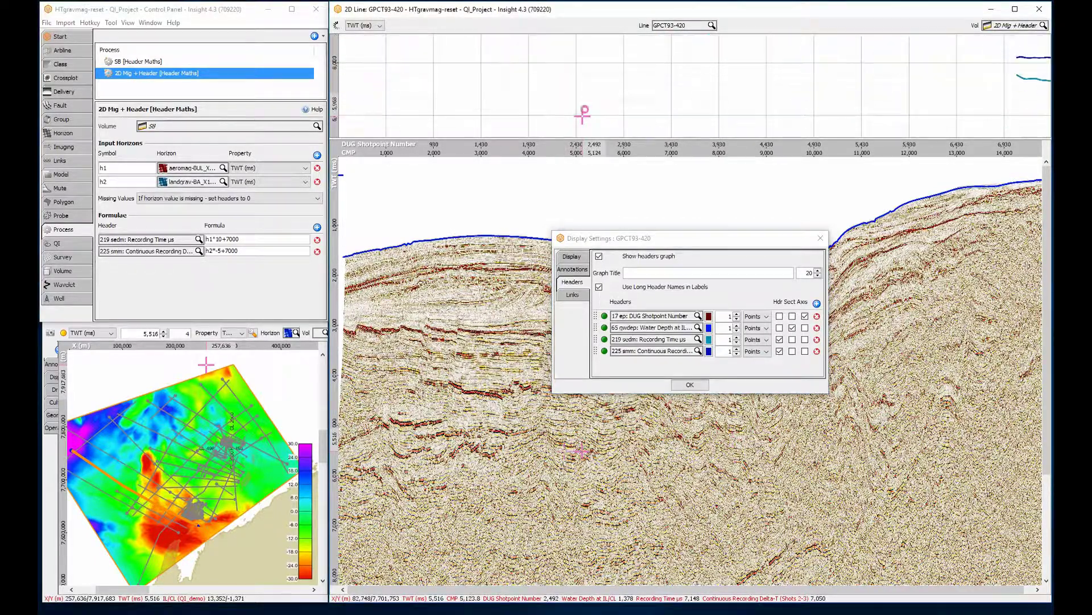
# Colour the Recording Time curve green and the Continuous Recording Delta-T curve red
pyautogui.click(709, 339)
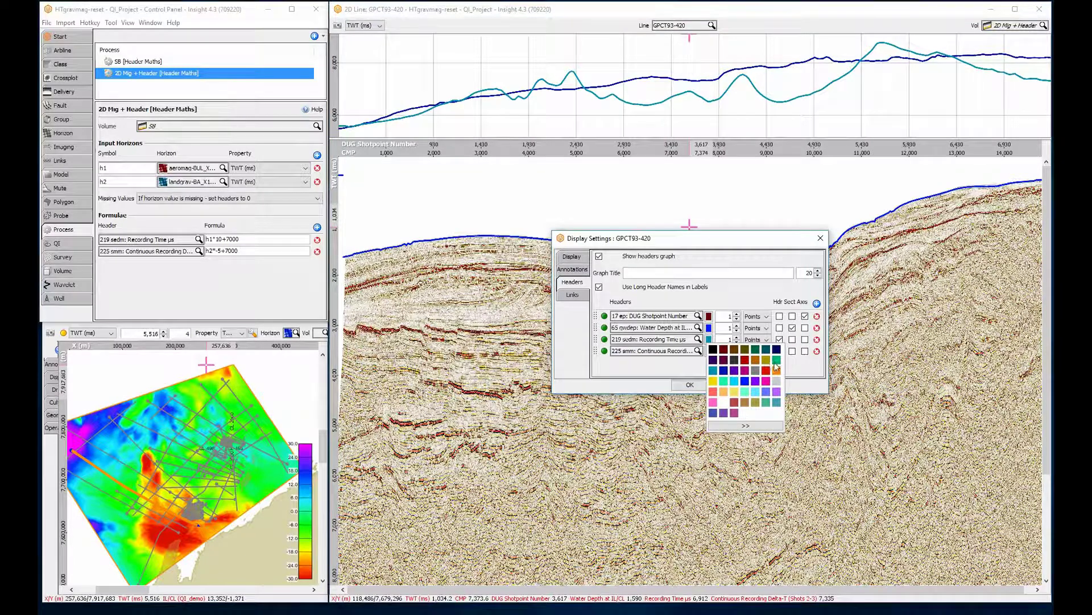
pyautogui.click(777, 360)
pyautogui.click(709, 351)
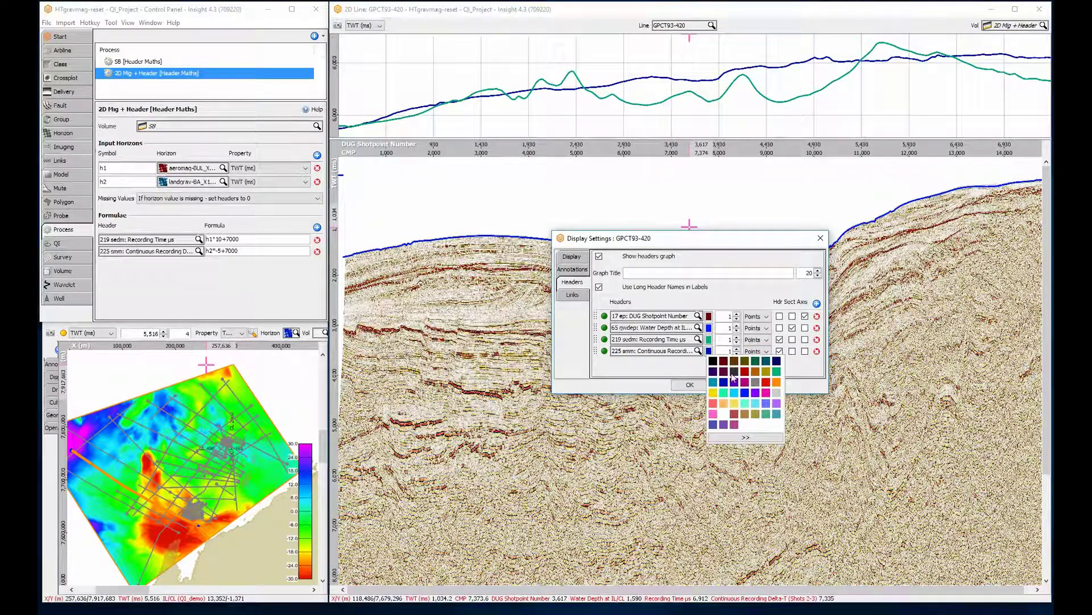
pyautogui.click(766, 383)
# Overlay the Recording Time and Continuous Recording Delta-T curves on the seismic section and move the display settings dialog aside
pyautogui.click(792, 339)
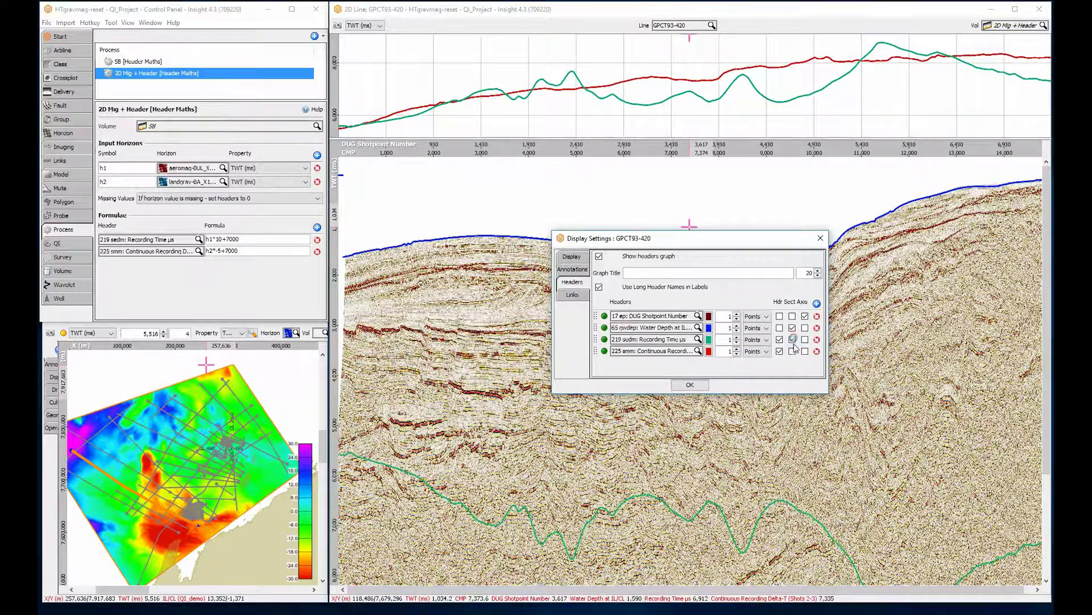
pyautogui.click(793, 351)
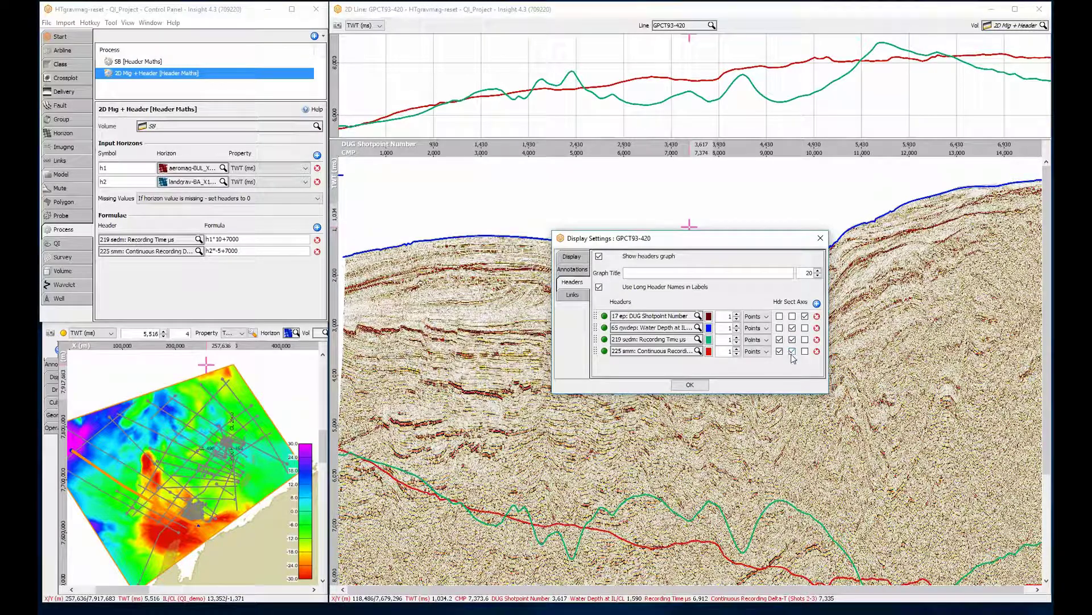
pyautogui.click(887, 414)
pyautogui.scroll(-2, 888, 415)
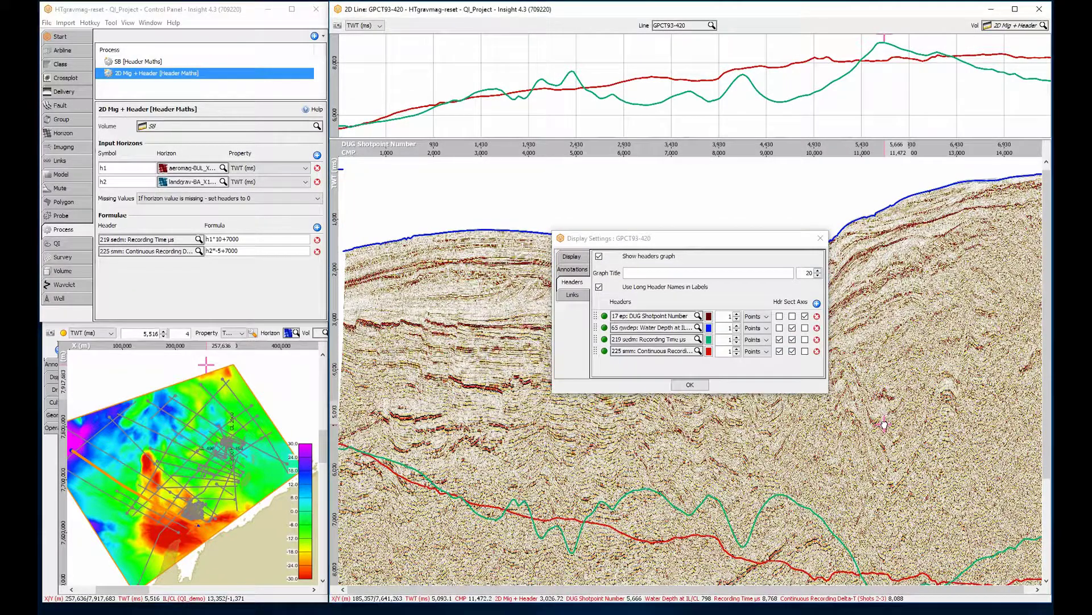
pyautogui.scroll(-3, 887, 415)
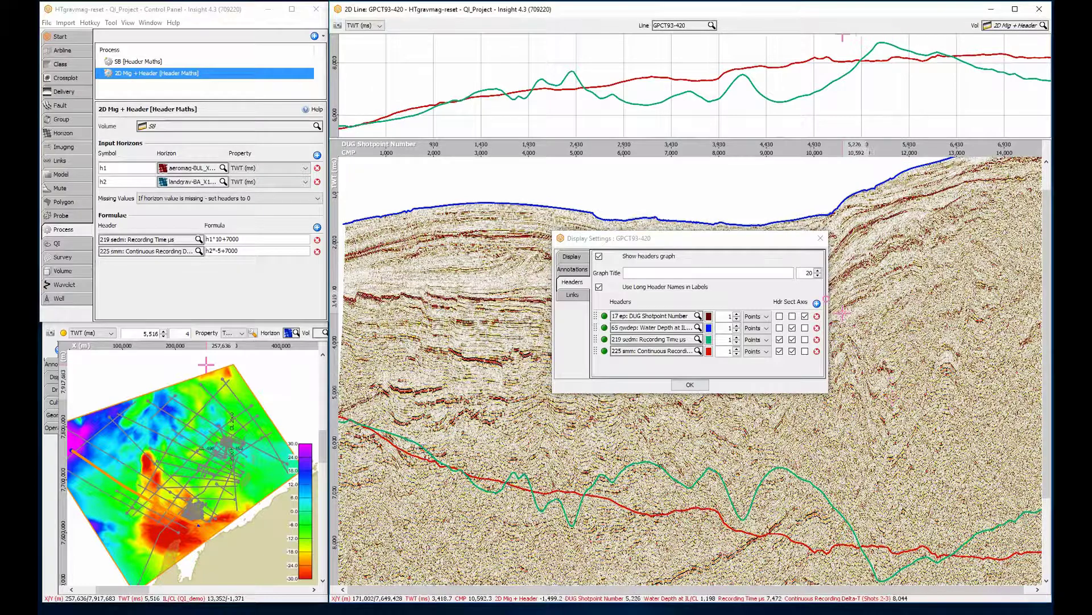
pyautogui.moveTo(754, 245); pyautogui.dragTo(541, 242)
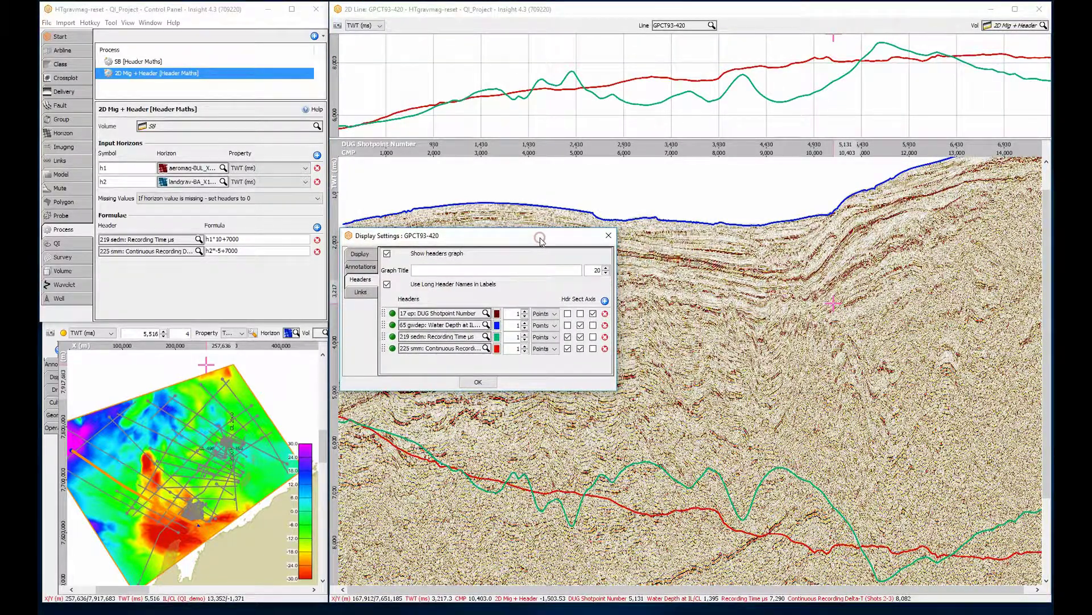